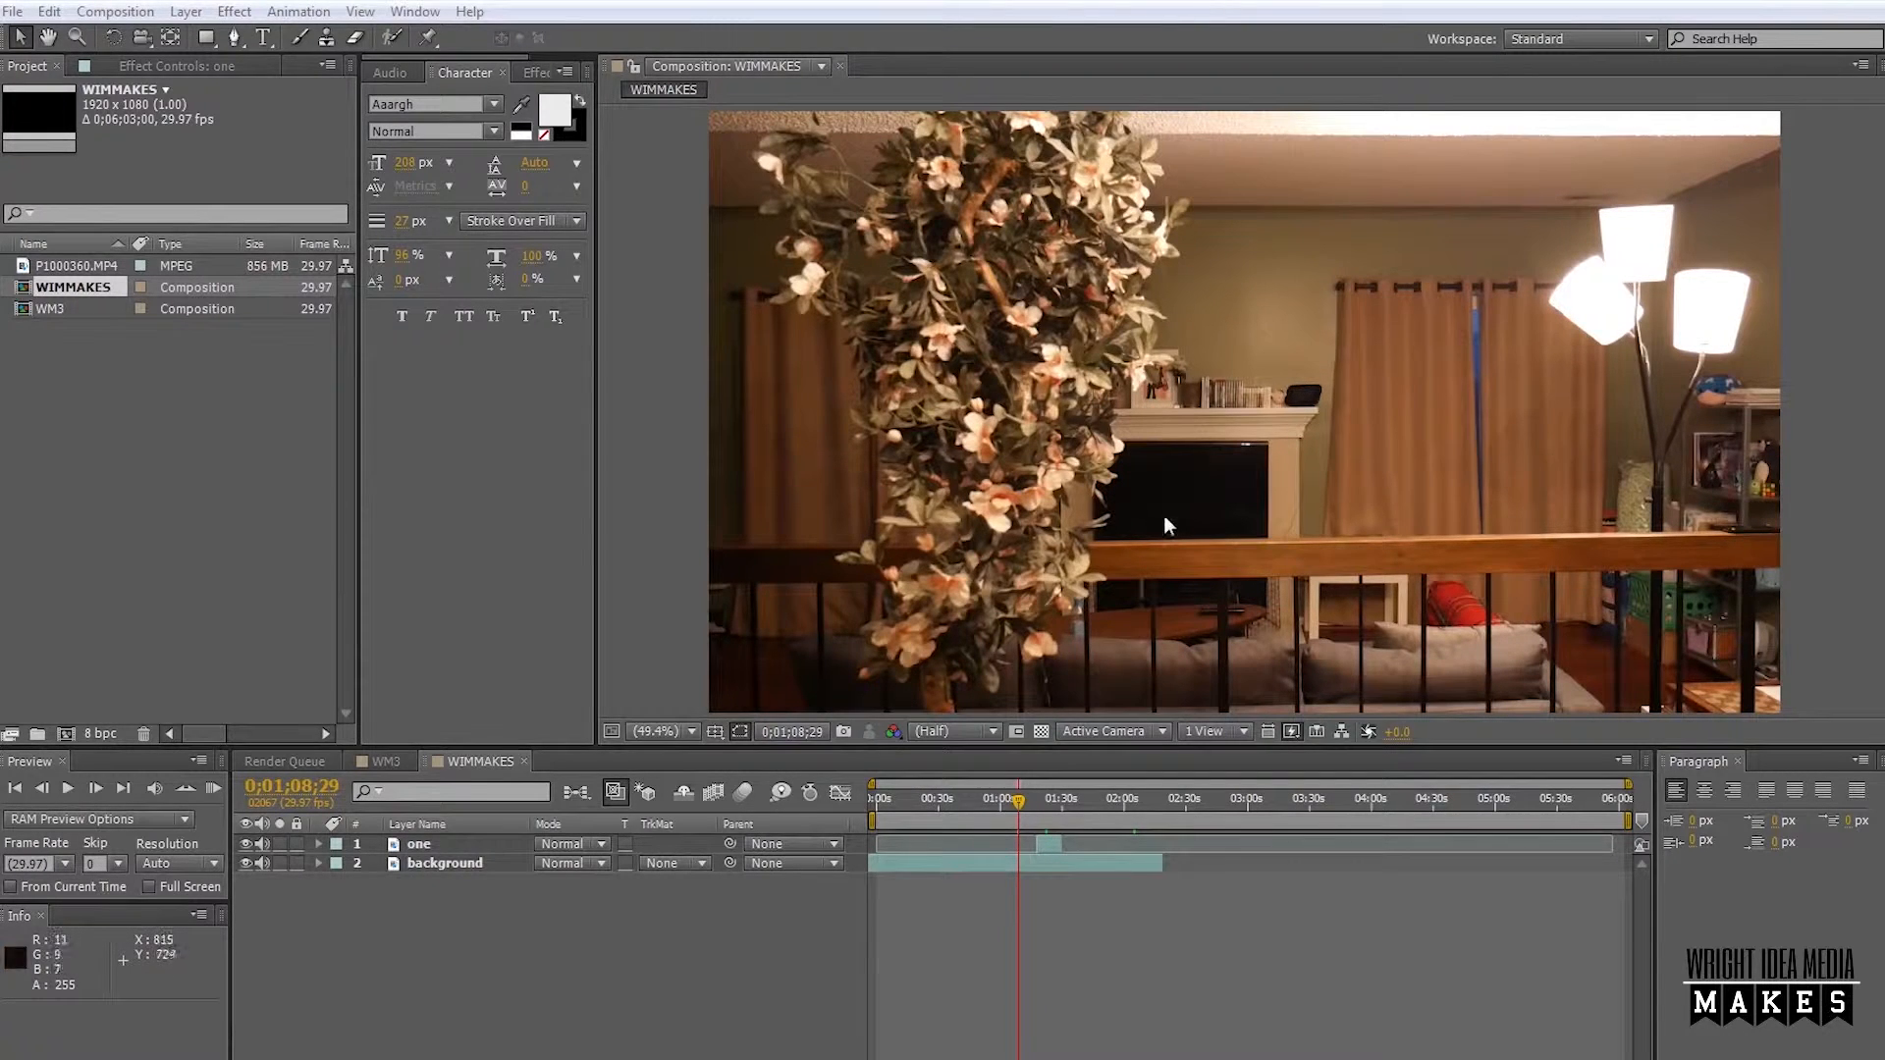
Park the playhead at 0;01;22;03, where the man stands in the frame, and select the layer "one".
left_click_drag(1021, 803, 1051, 803)
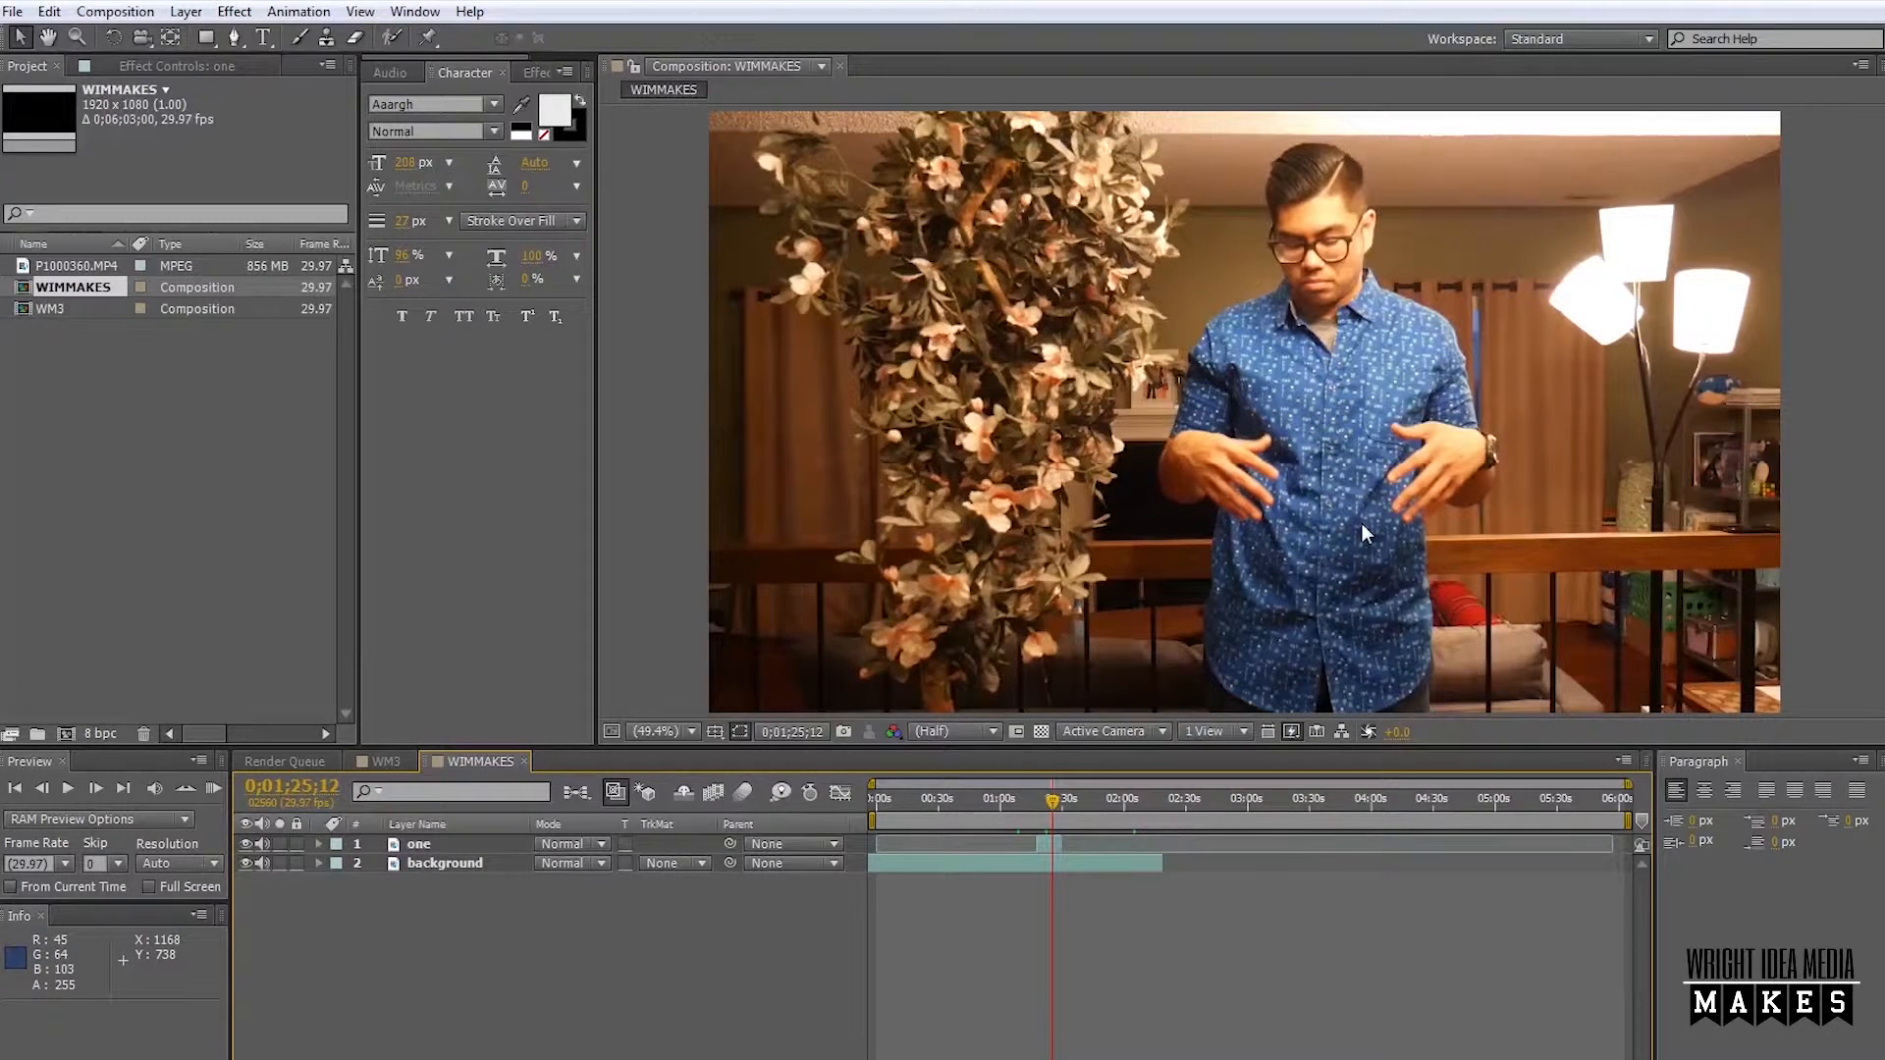
mouse_move(1055, 805)
left_mouse_down()
mouse_move(1023, 828)
mouse_move(1045, 815)
left_mouse_up()
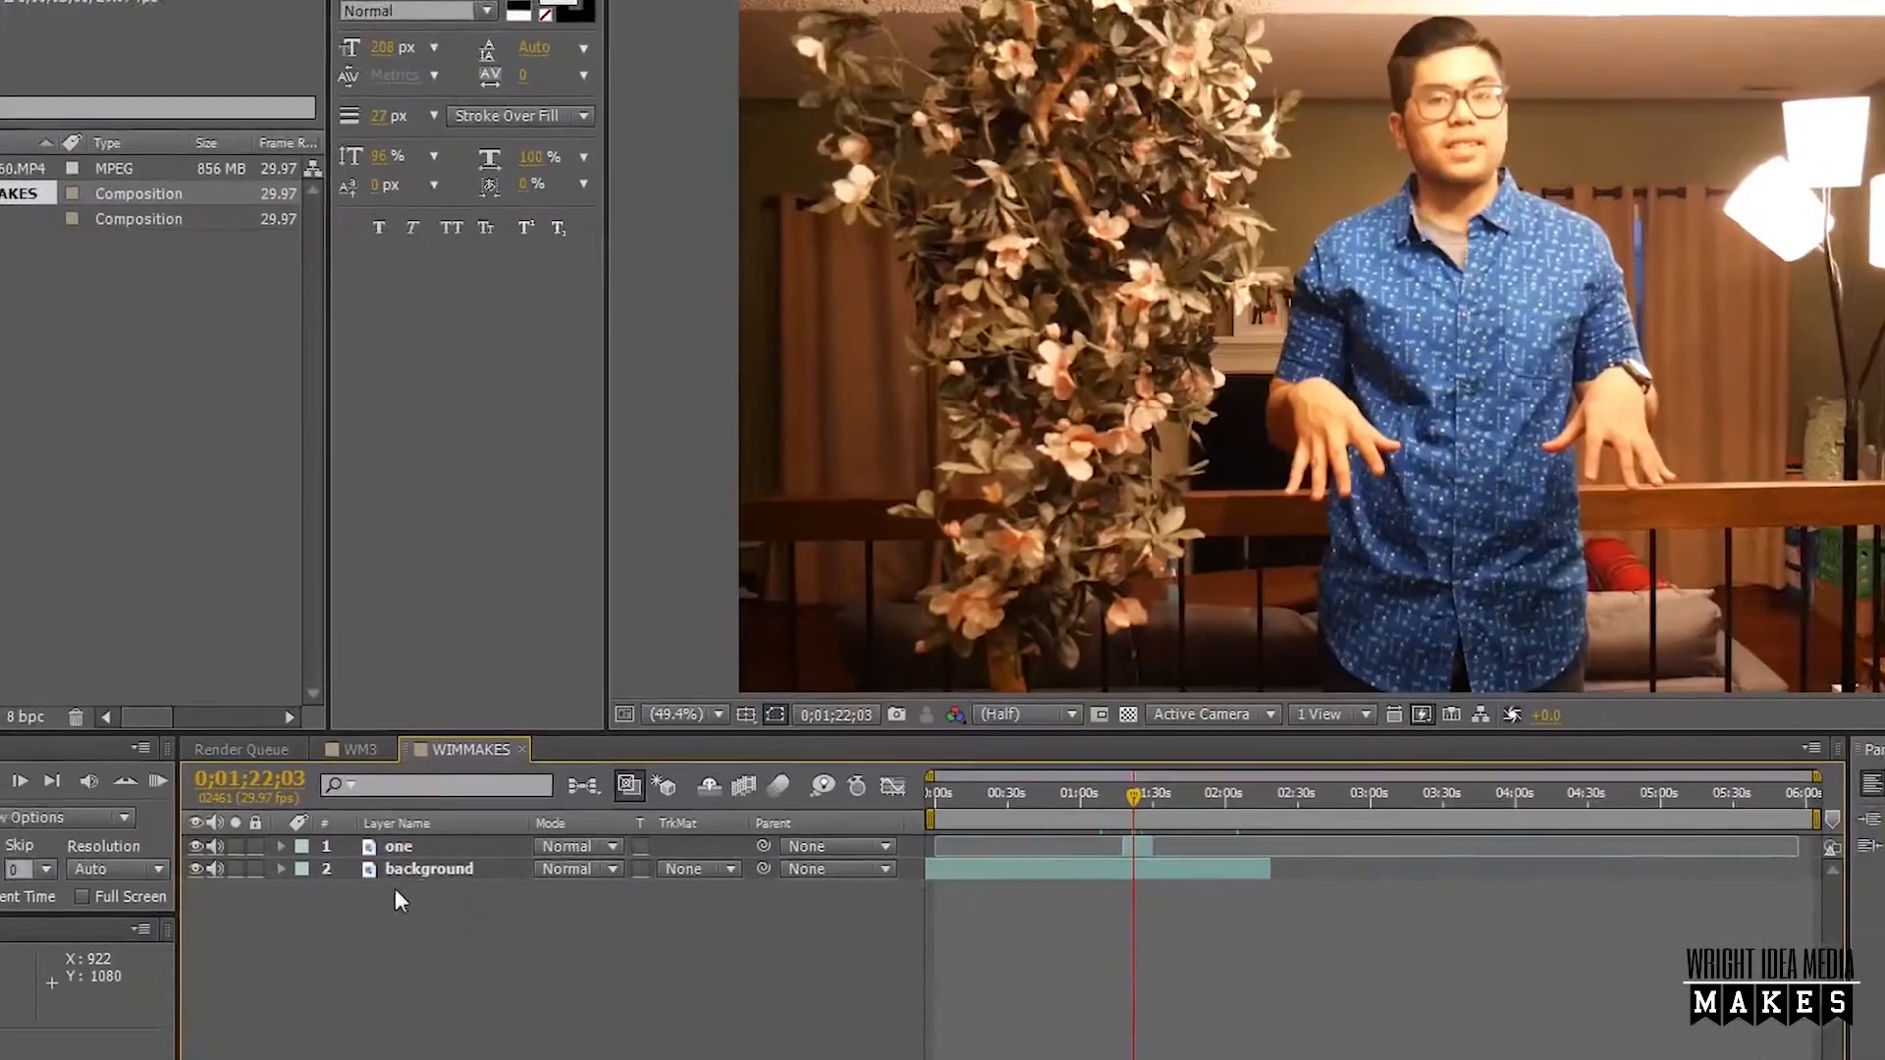
left_click(430, 865)
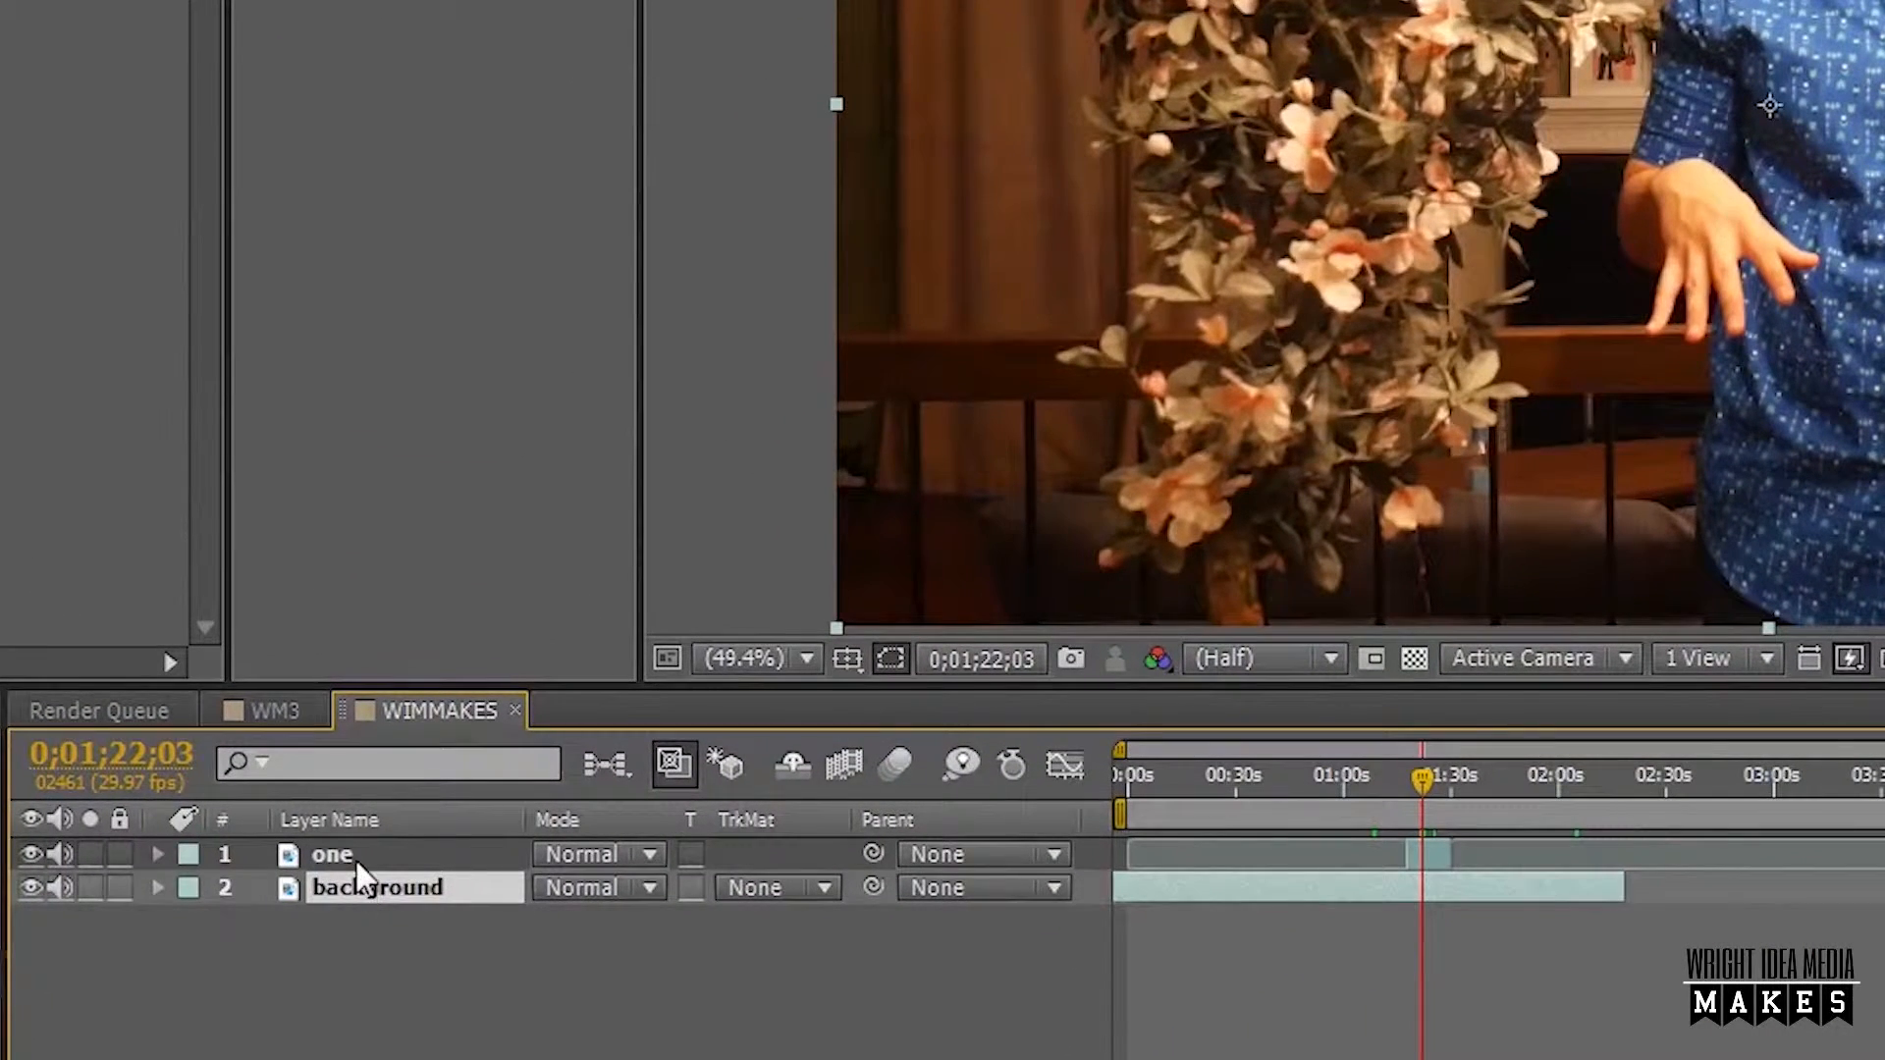
left_click(356, 862)
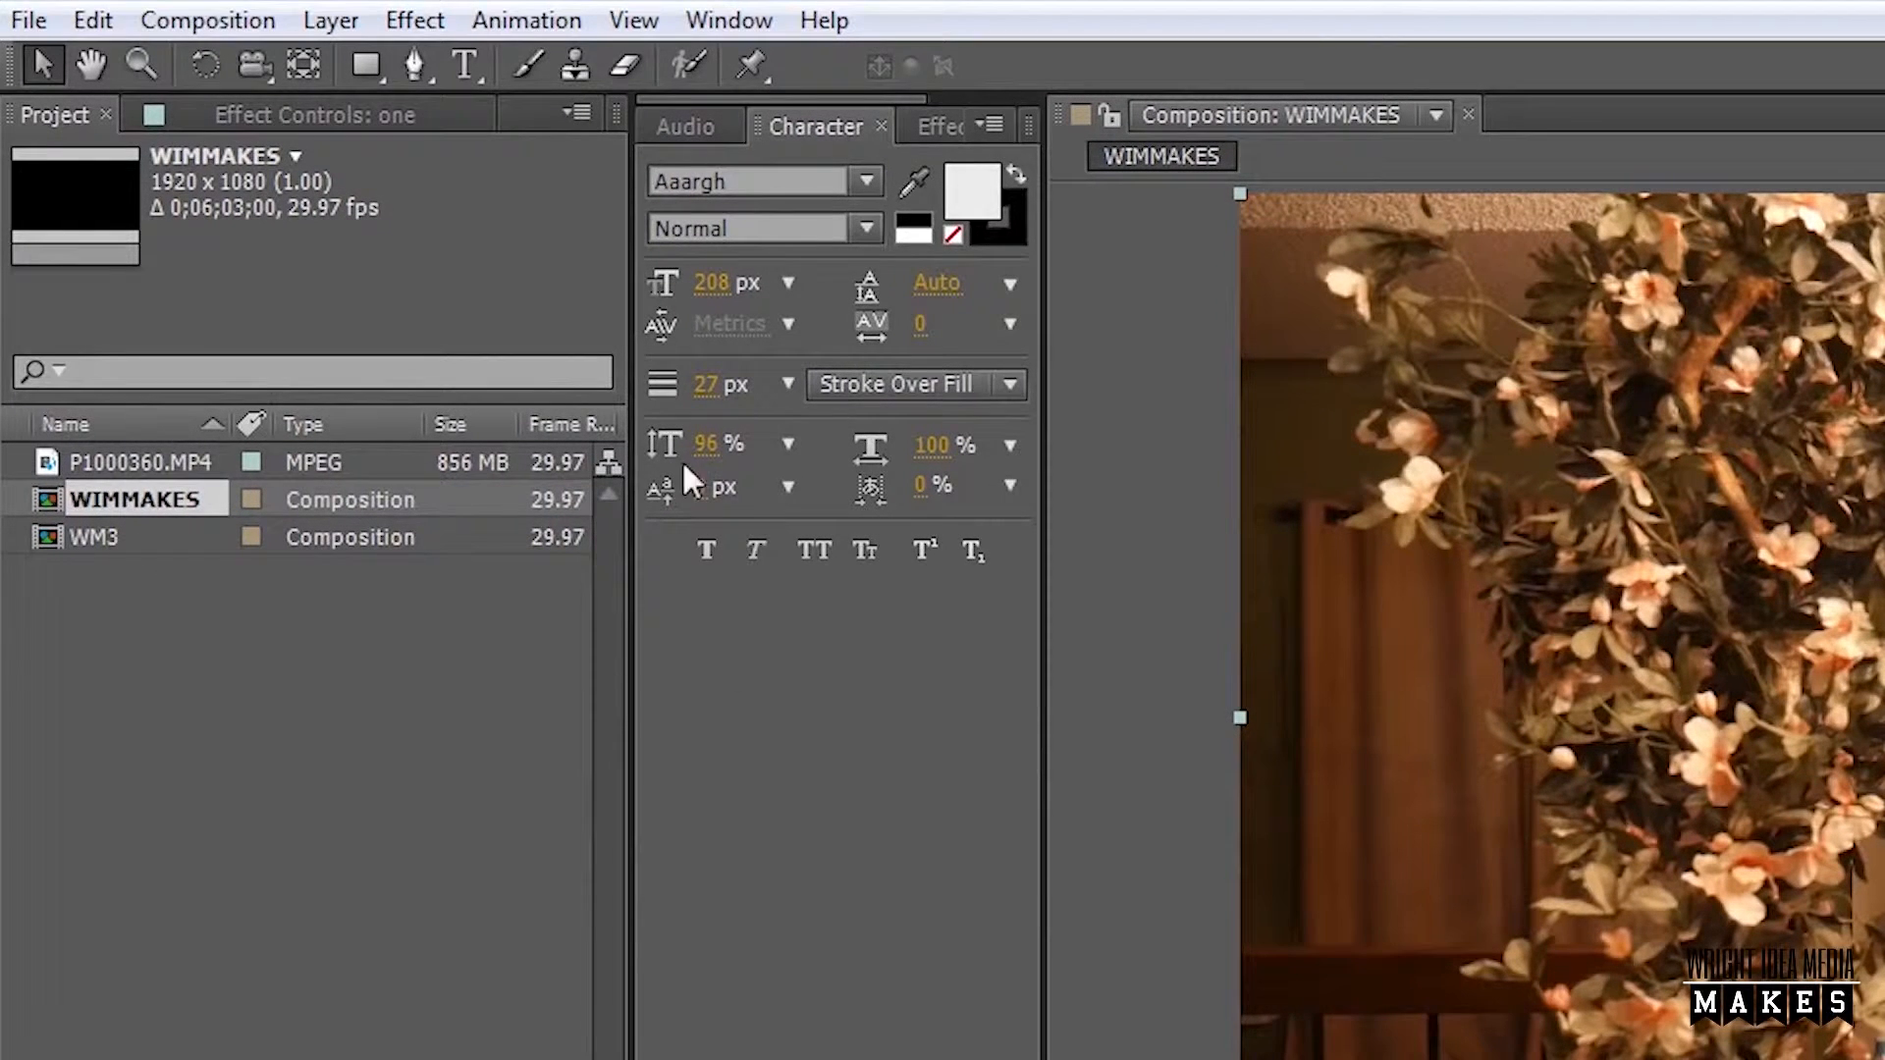
Draw a closed six-point mask around the man on layer "one" with the Pen tool, leaving room for his arms.
left_click(435, 67)
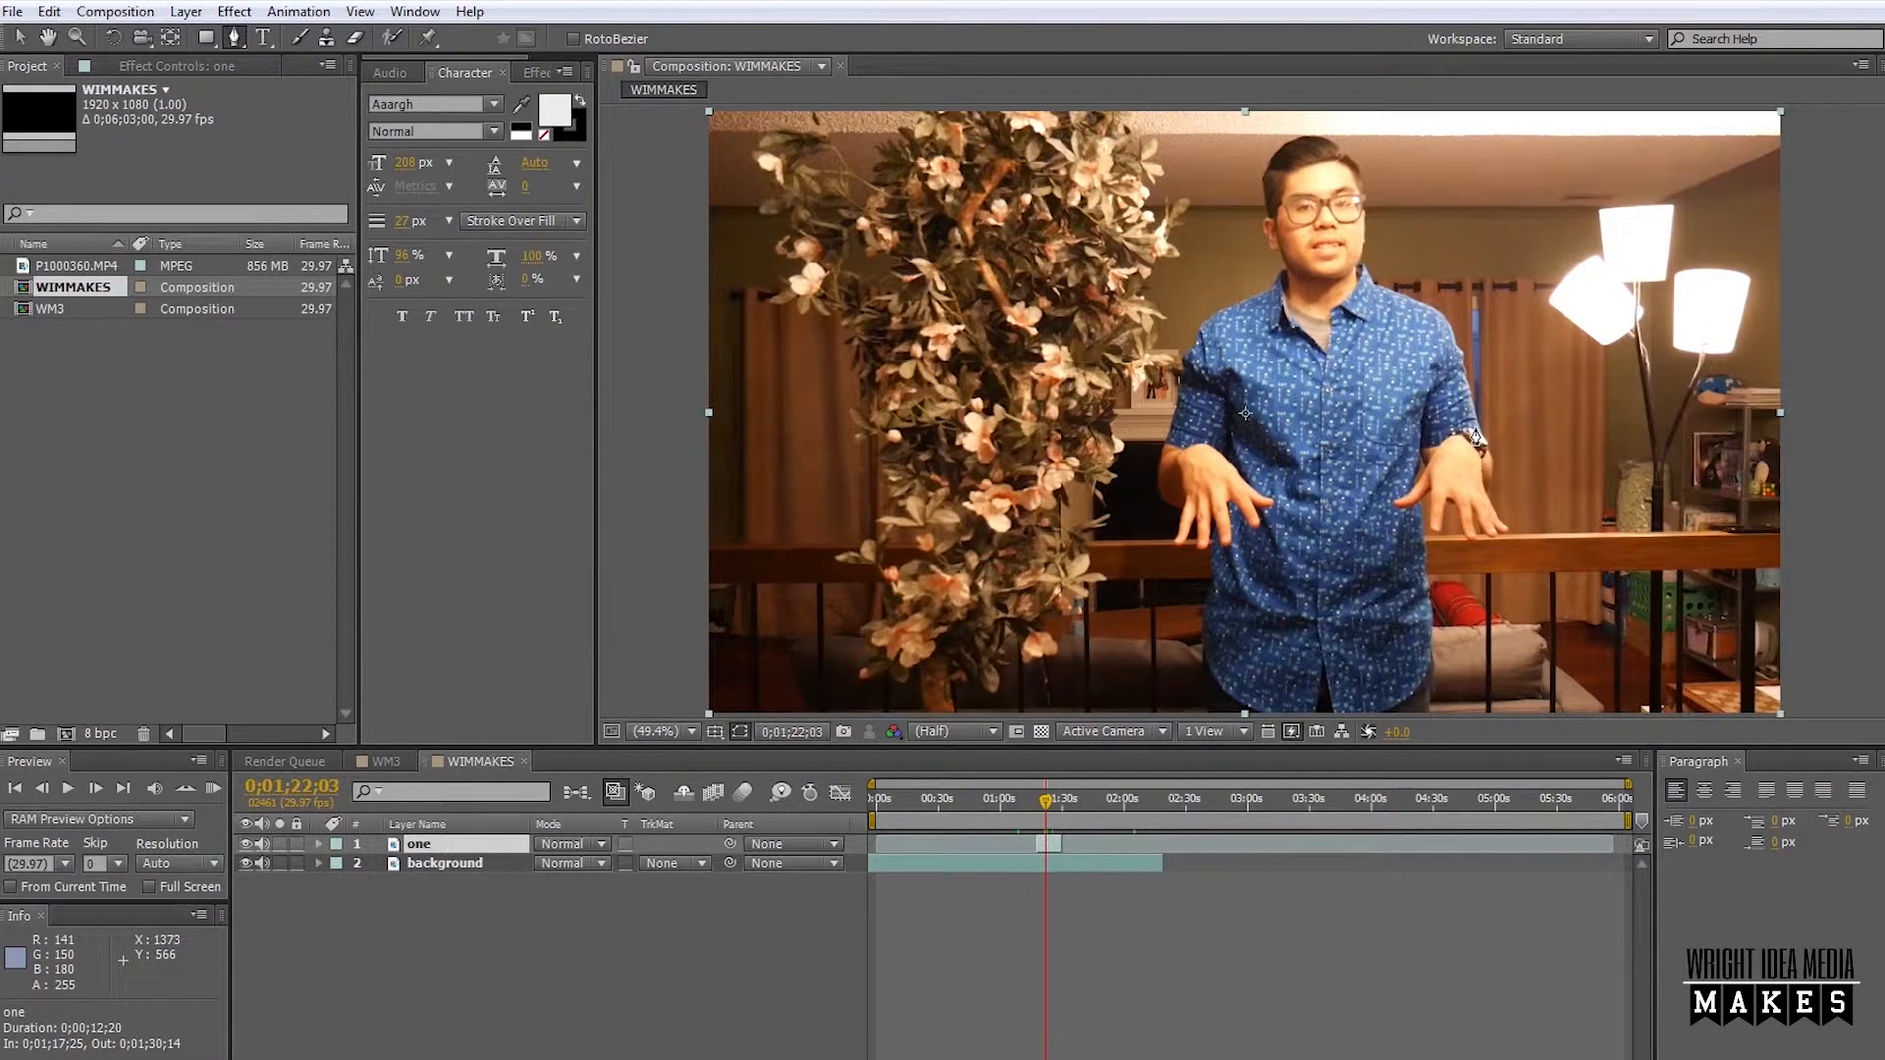
left_click(1540, 711)
left_click(1584, 494)
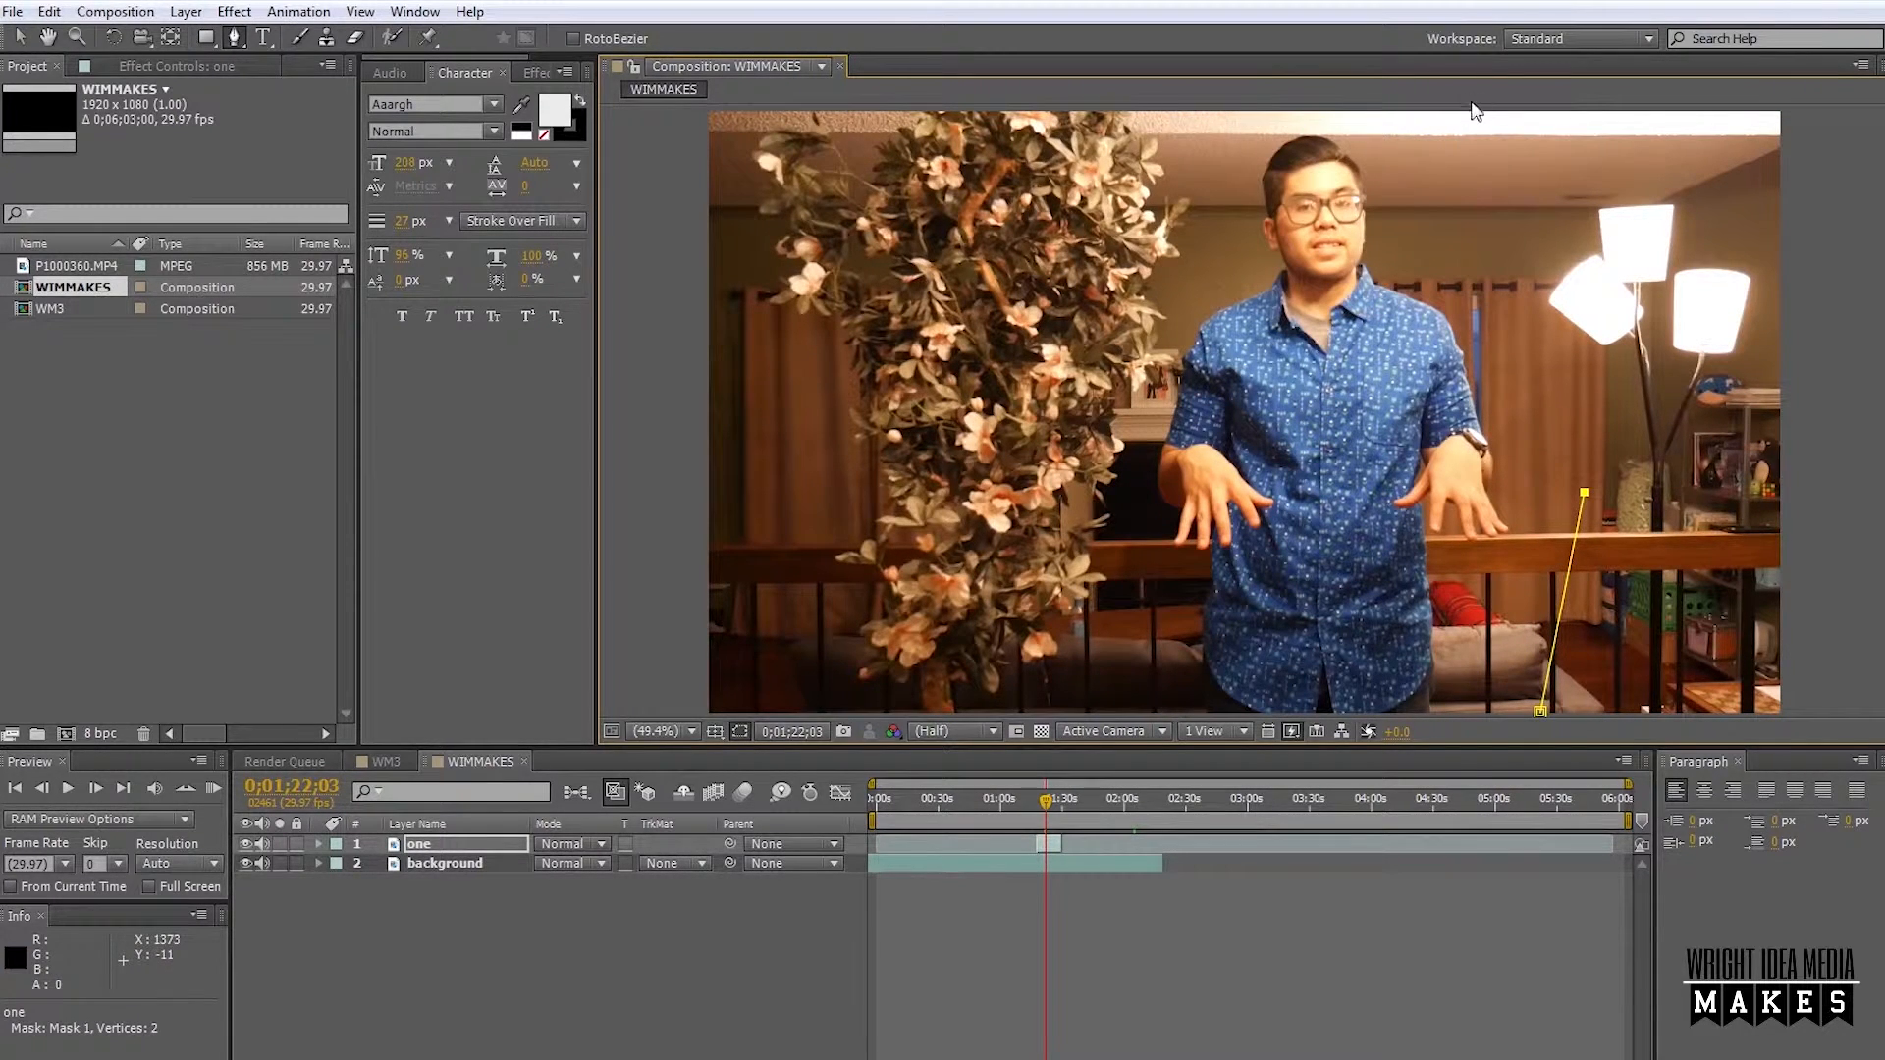
left_click(1475, 125)
left_click(1204, 120)
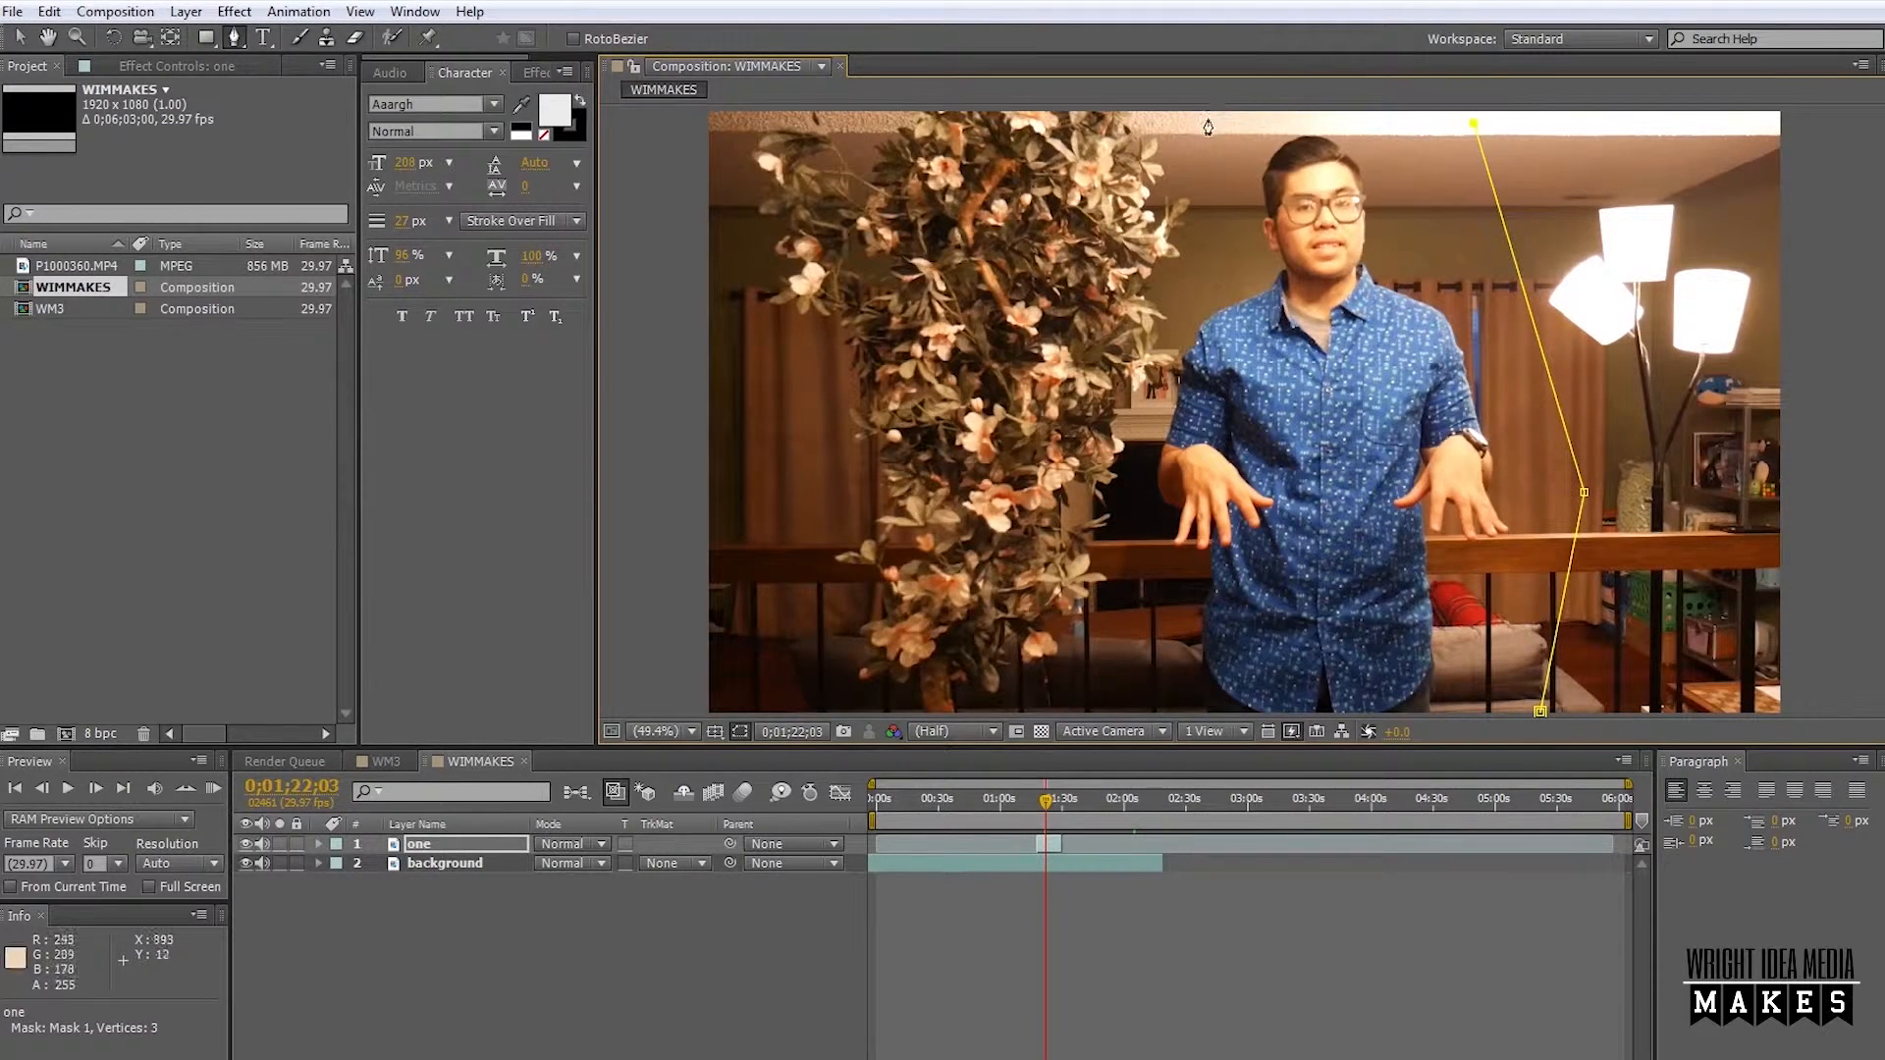
left_click(1110, 496)
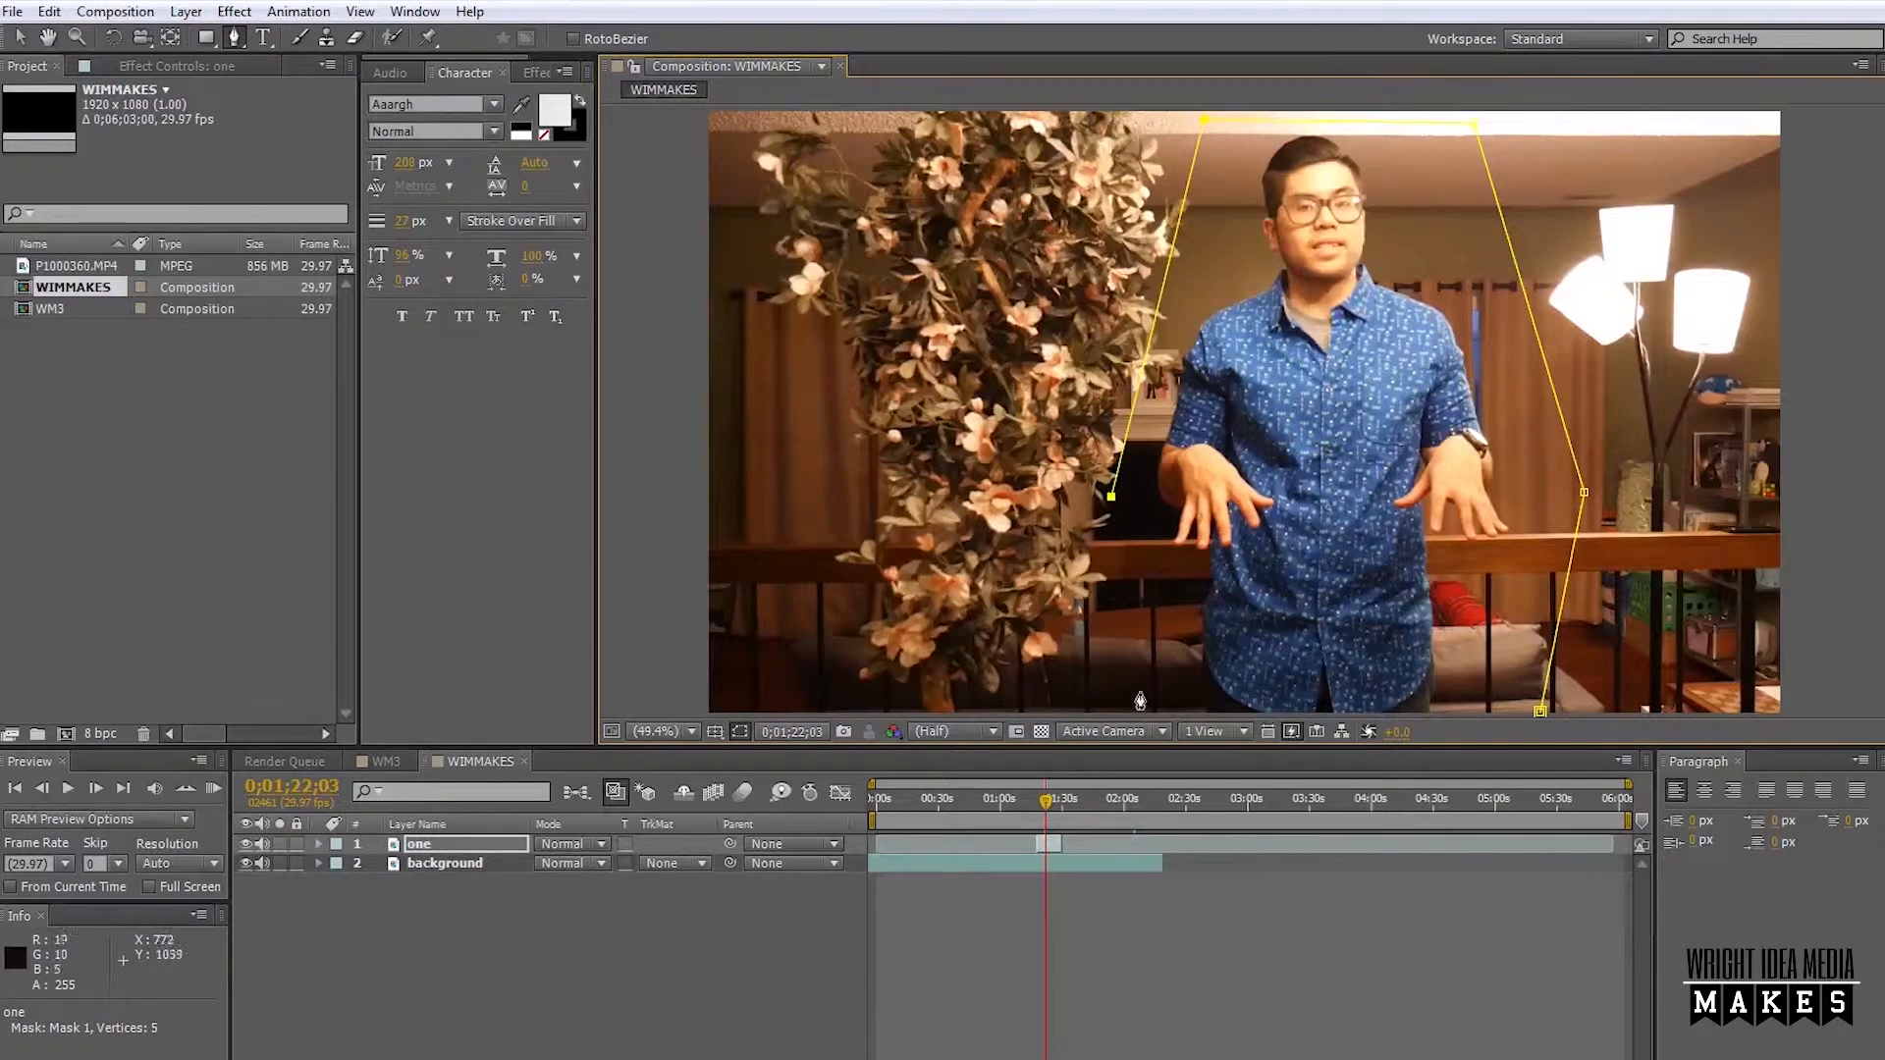
left_click(1138, 707)
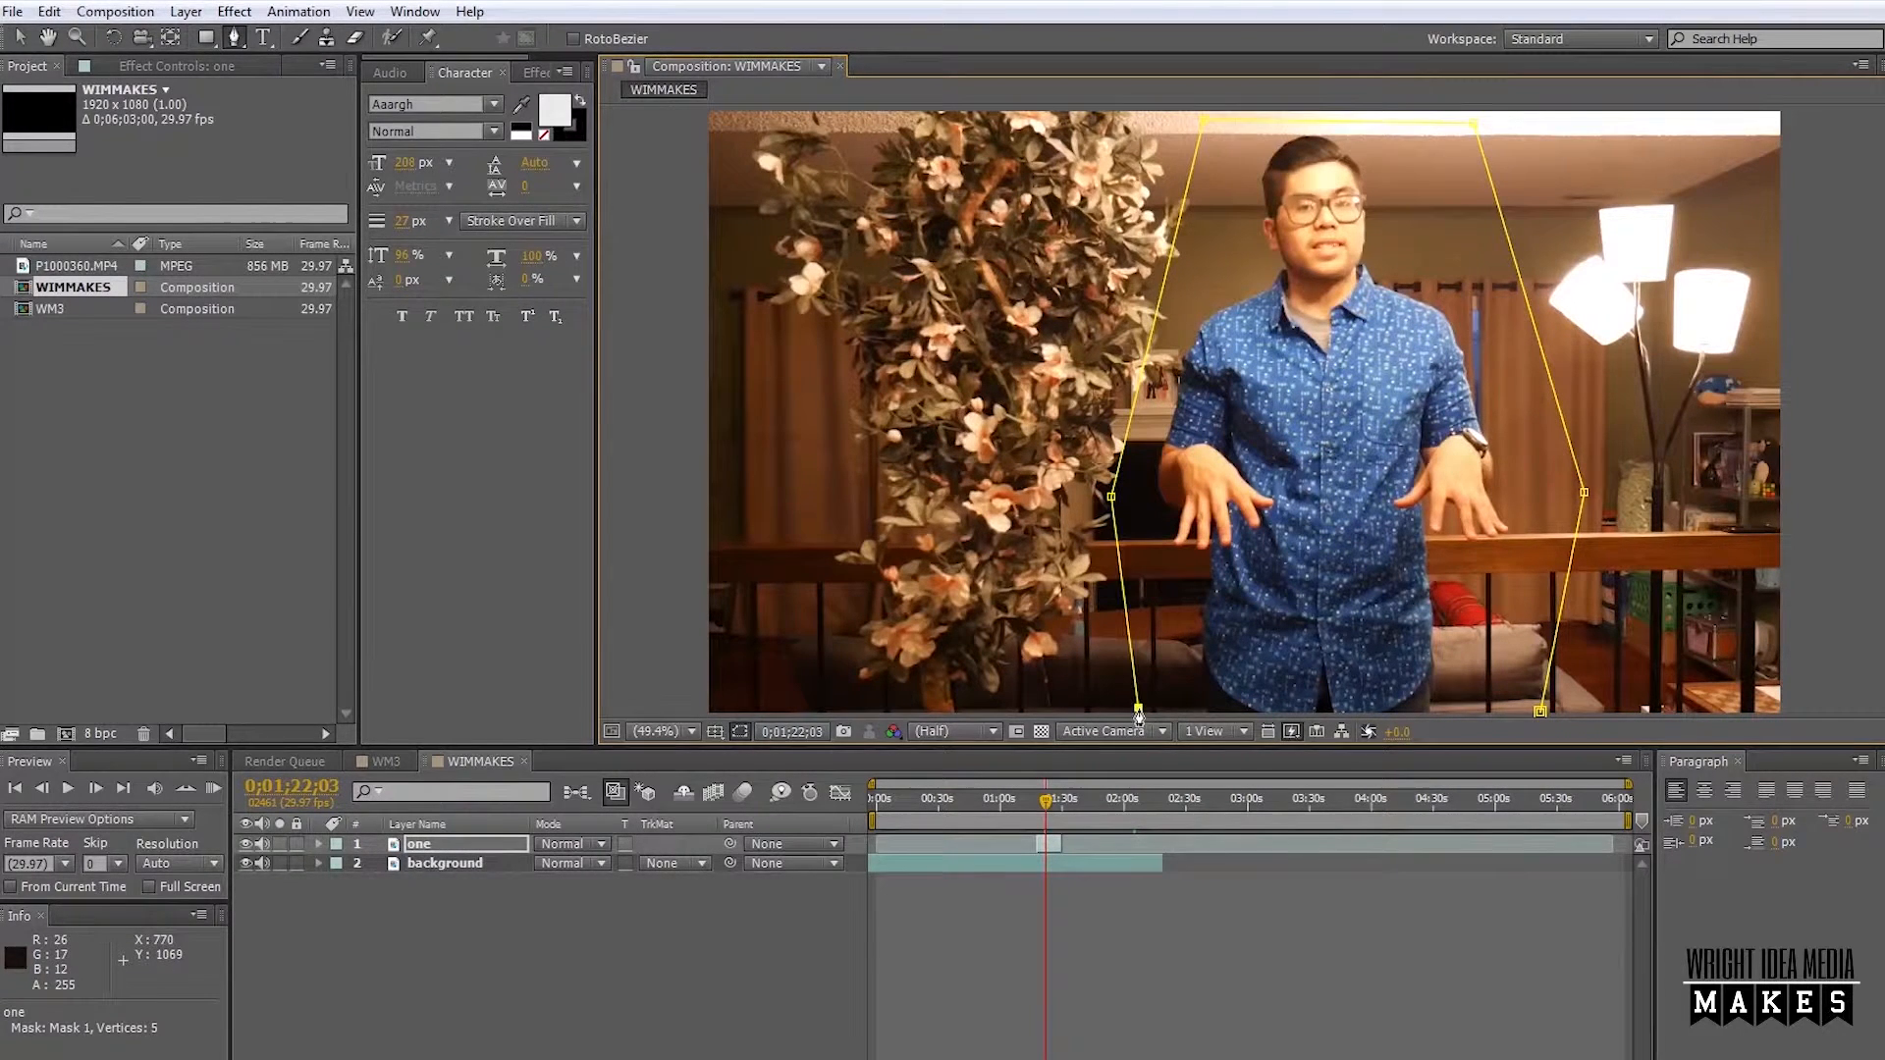
left_click(1540, 712)
Pull the mask's upper and lower corner points beyond the frame and lower its left middle point to the wooden railing.
left_click_drag(1475, 125, 1309, 158)
left_click_drag(1205, 118, 1212, 99)
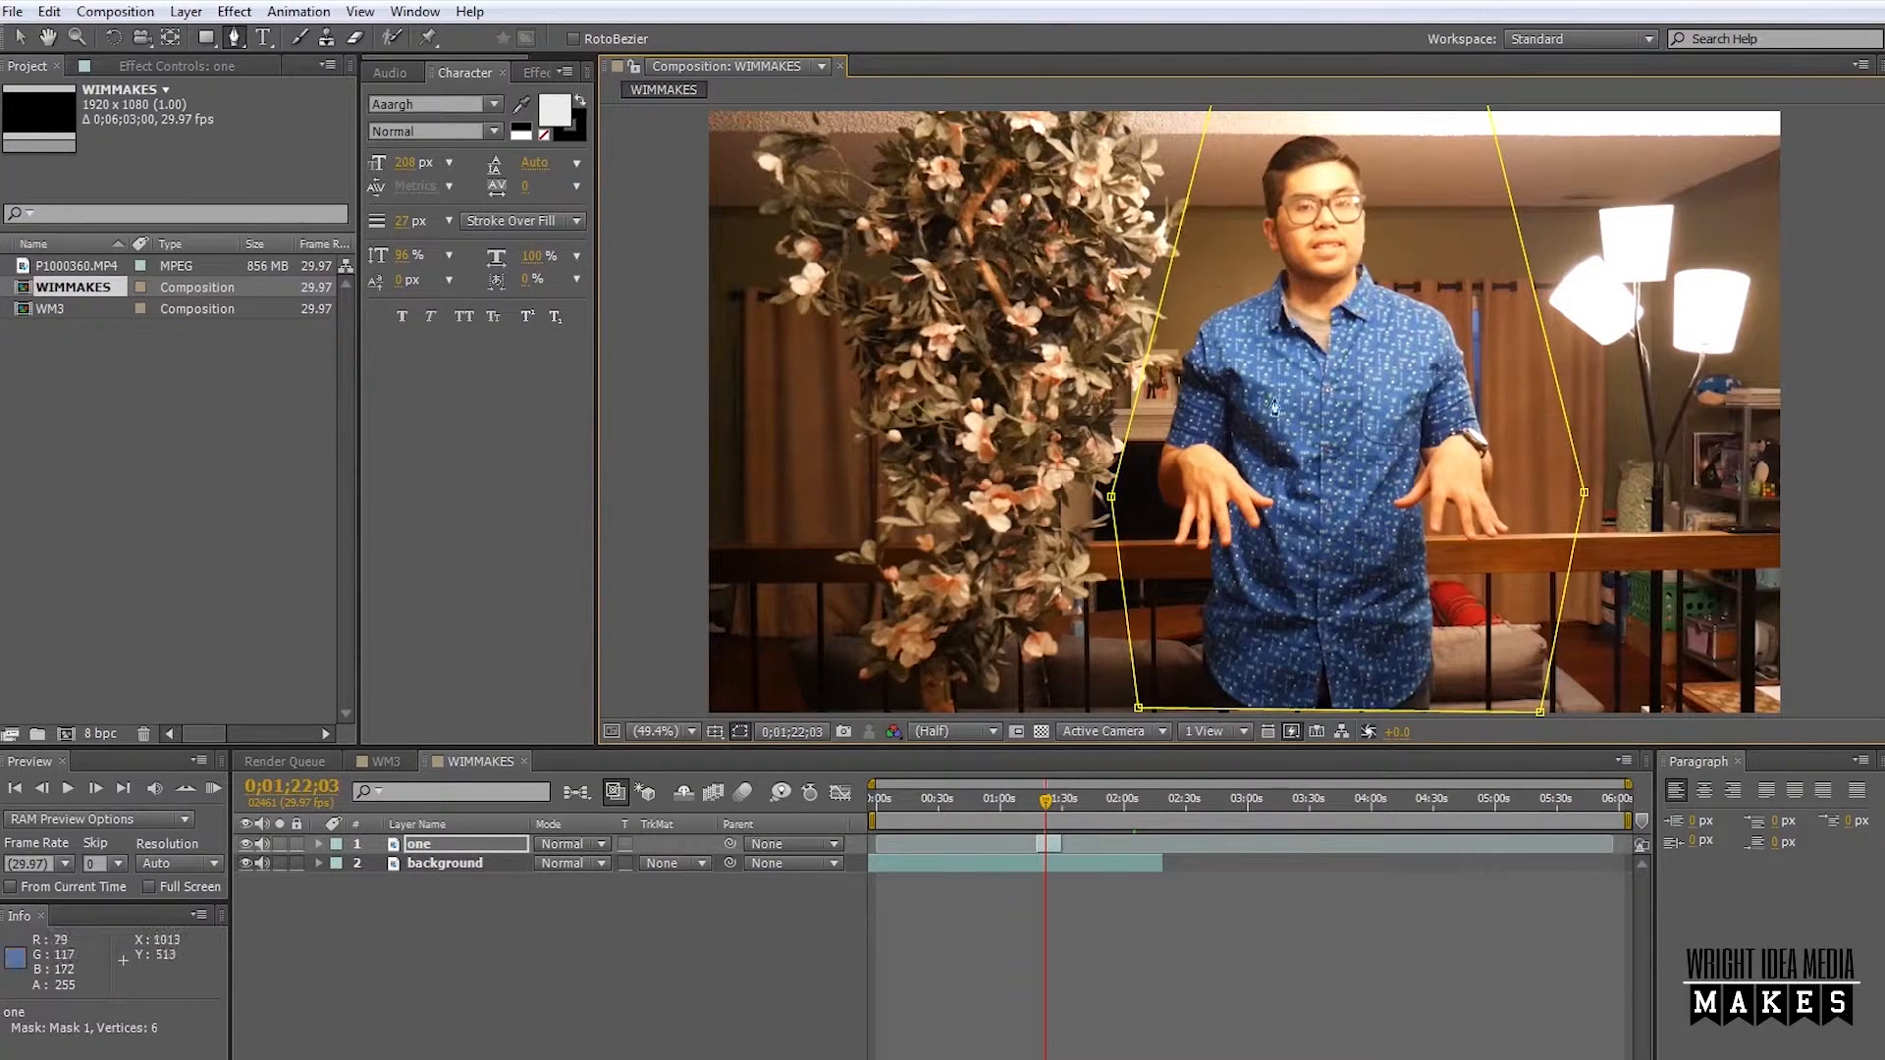
left_click_drag(1138, 708, 1142, 756)
left_click_drag(1541, 713, 1527, 769)
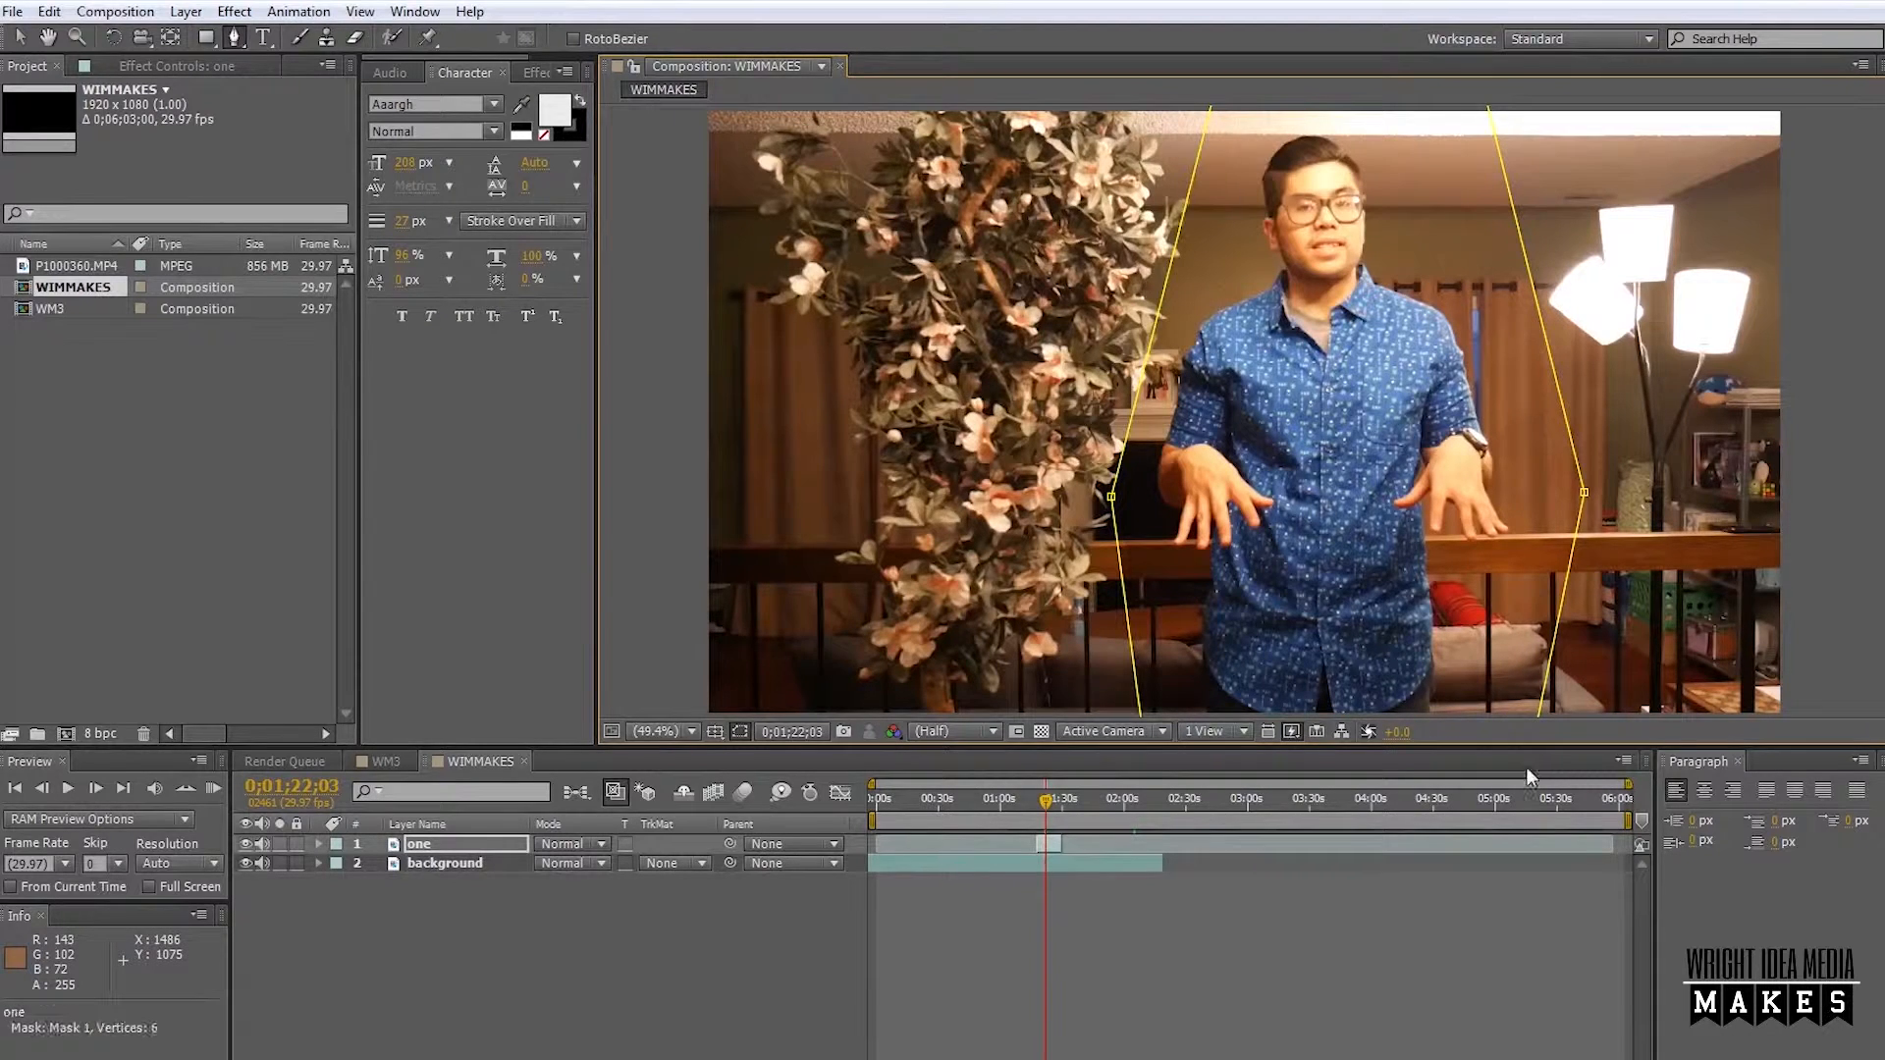
left_click_drag(1110, 497, 1113, 543)
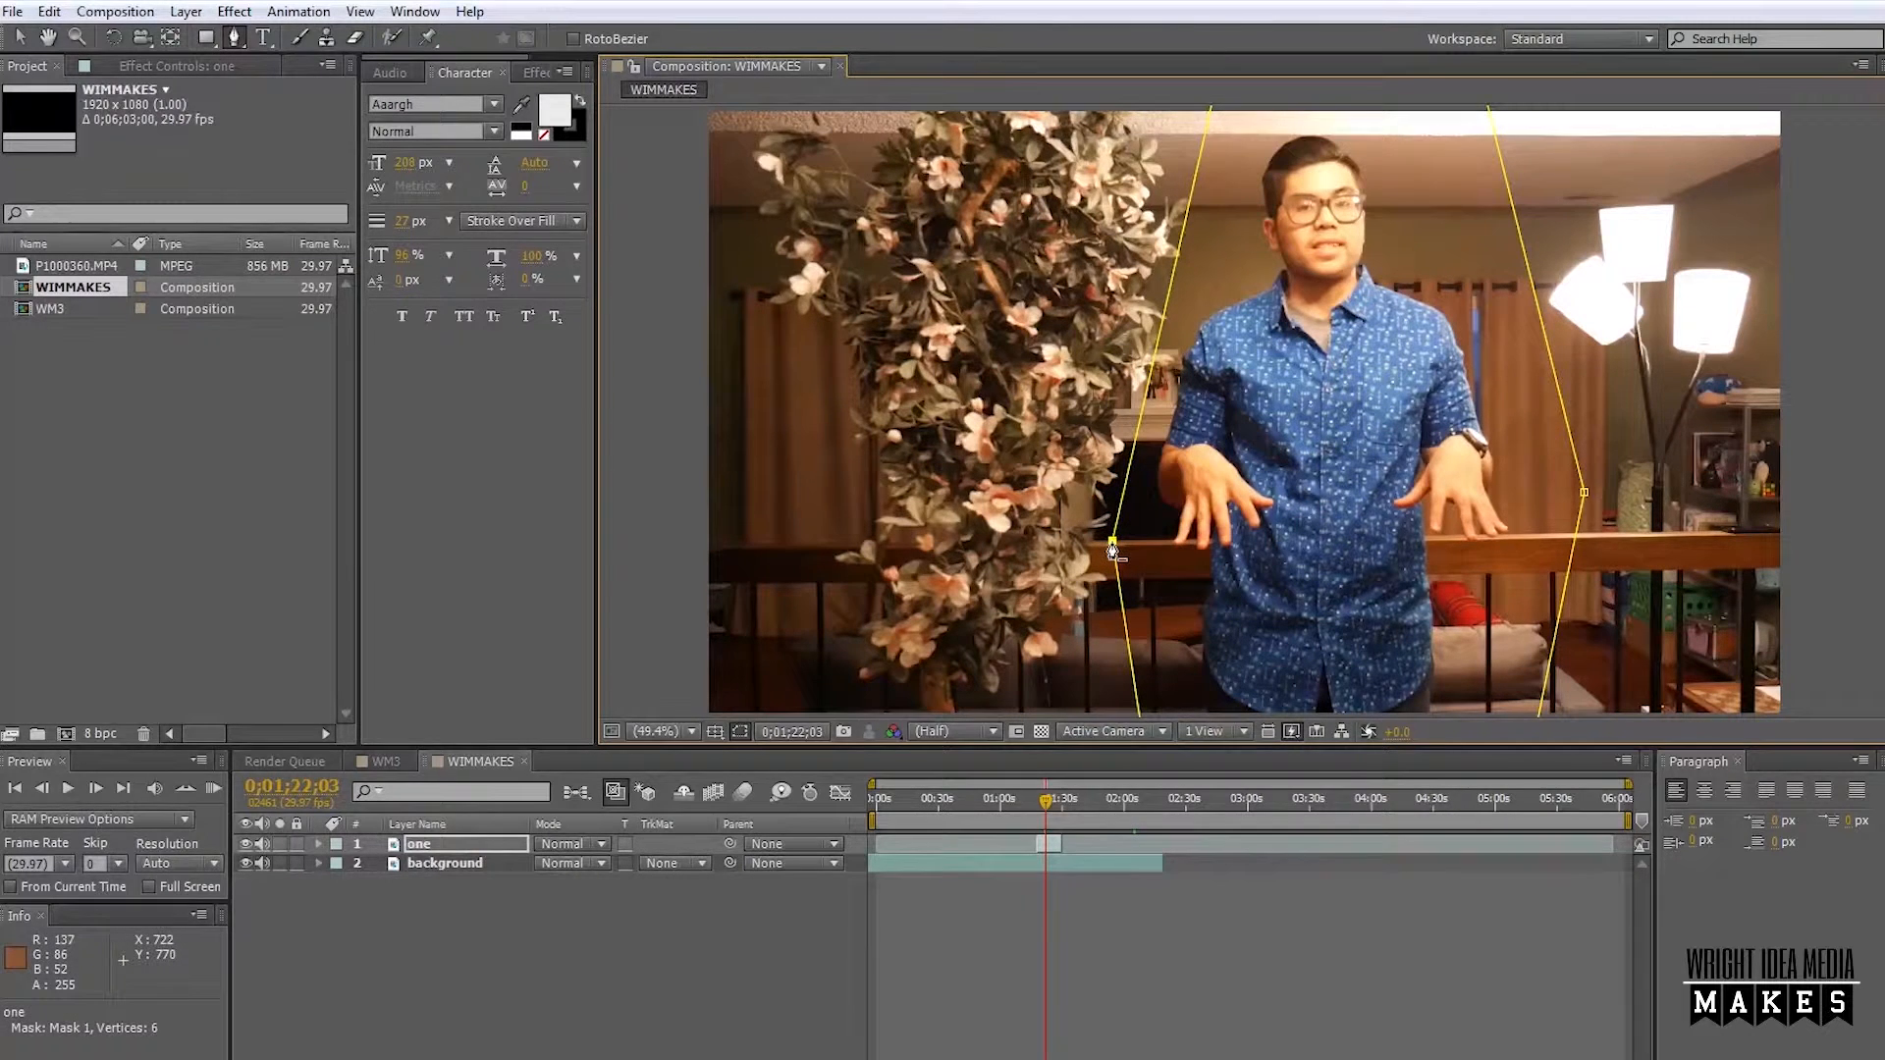
key("period")
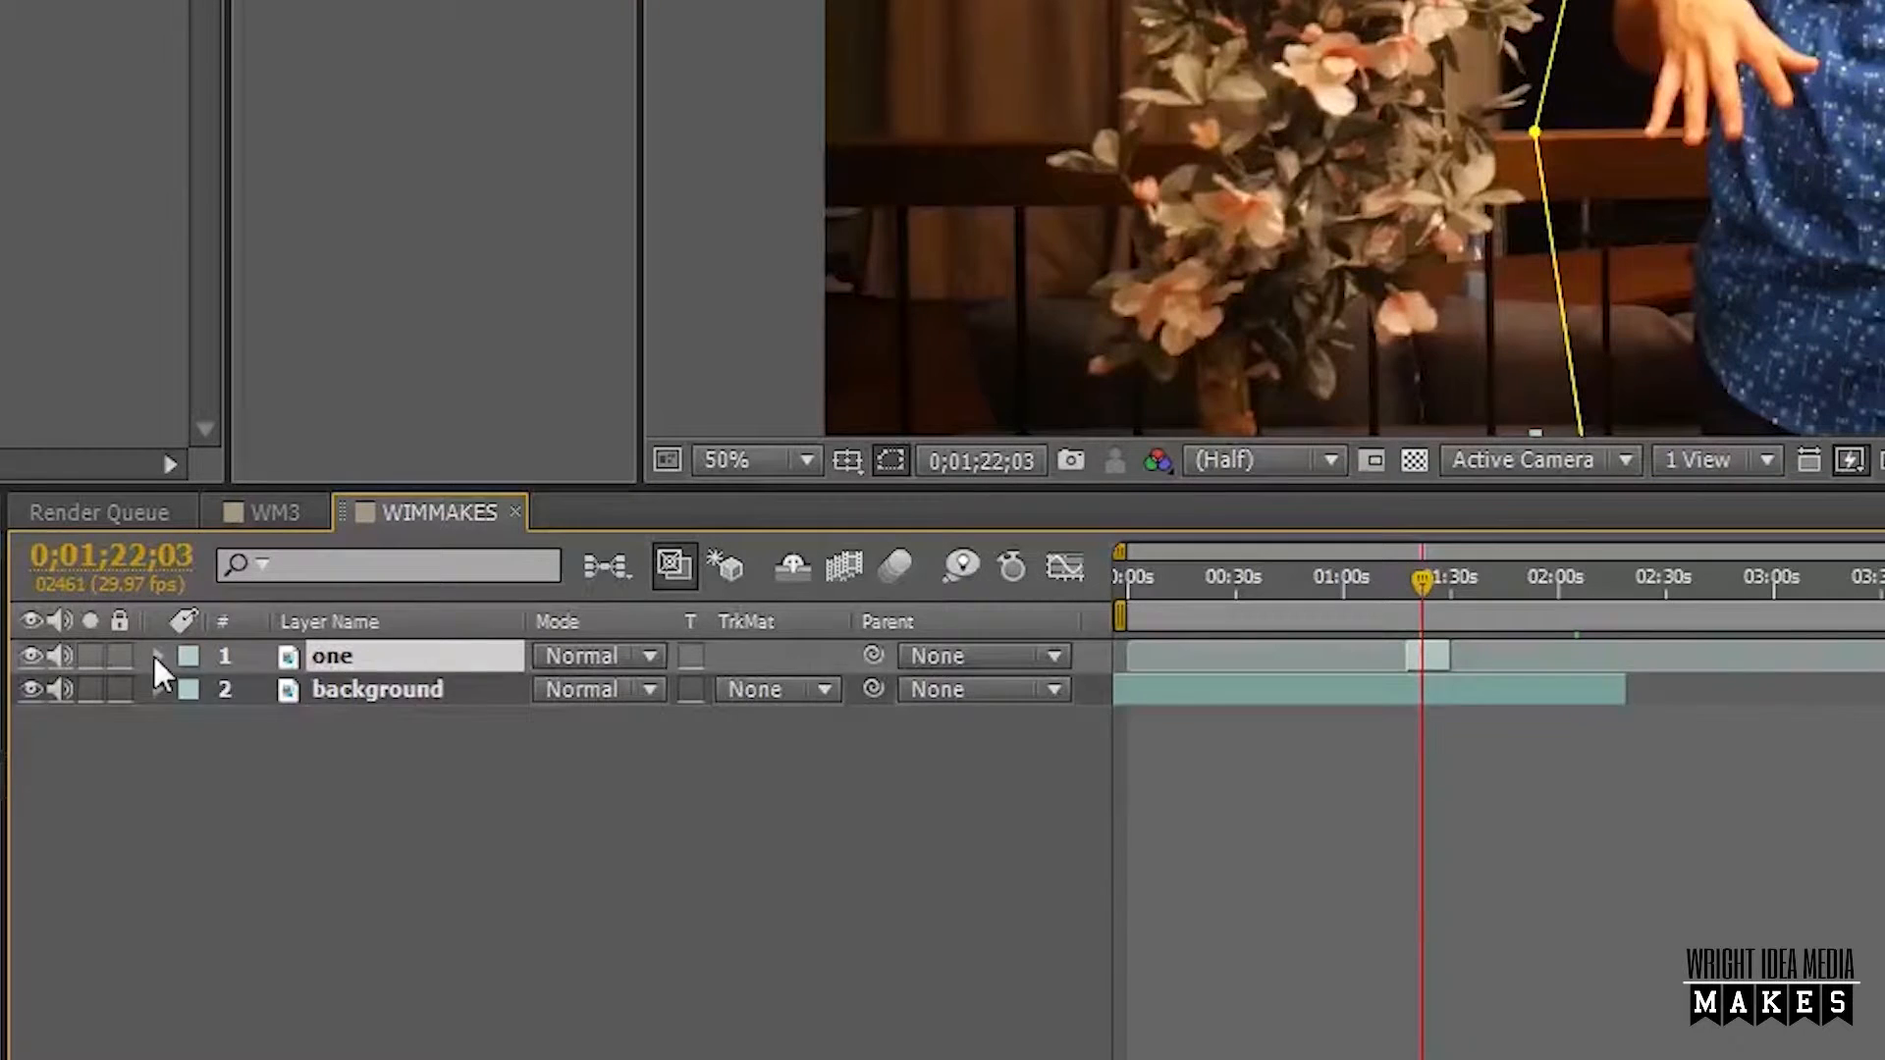
Reveal Mask 1's properties on layer "one" and set its Mask Feather to 90 pixels.
left_click(254, 769)
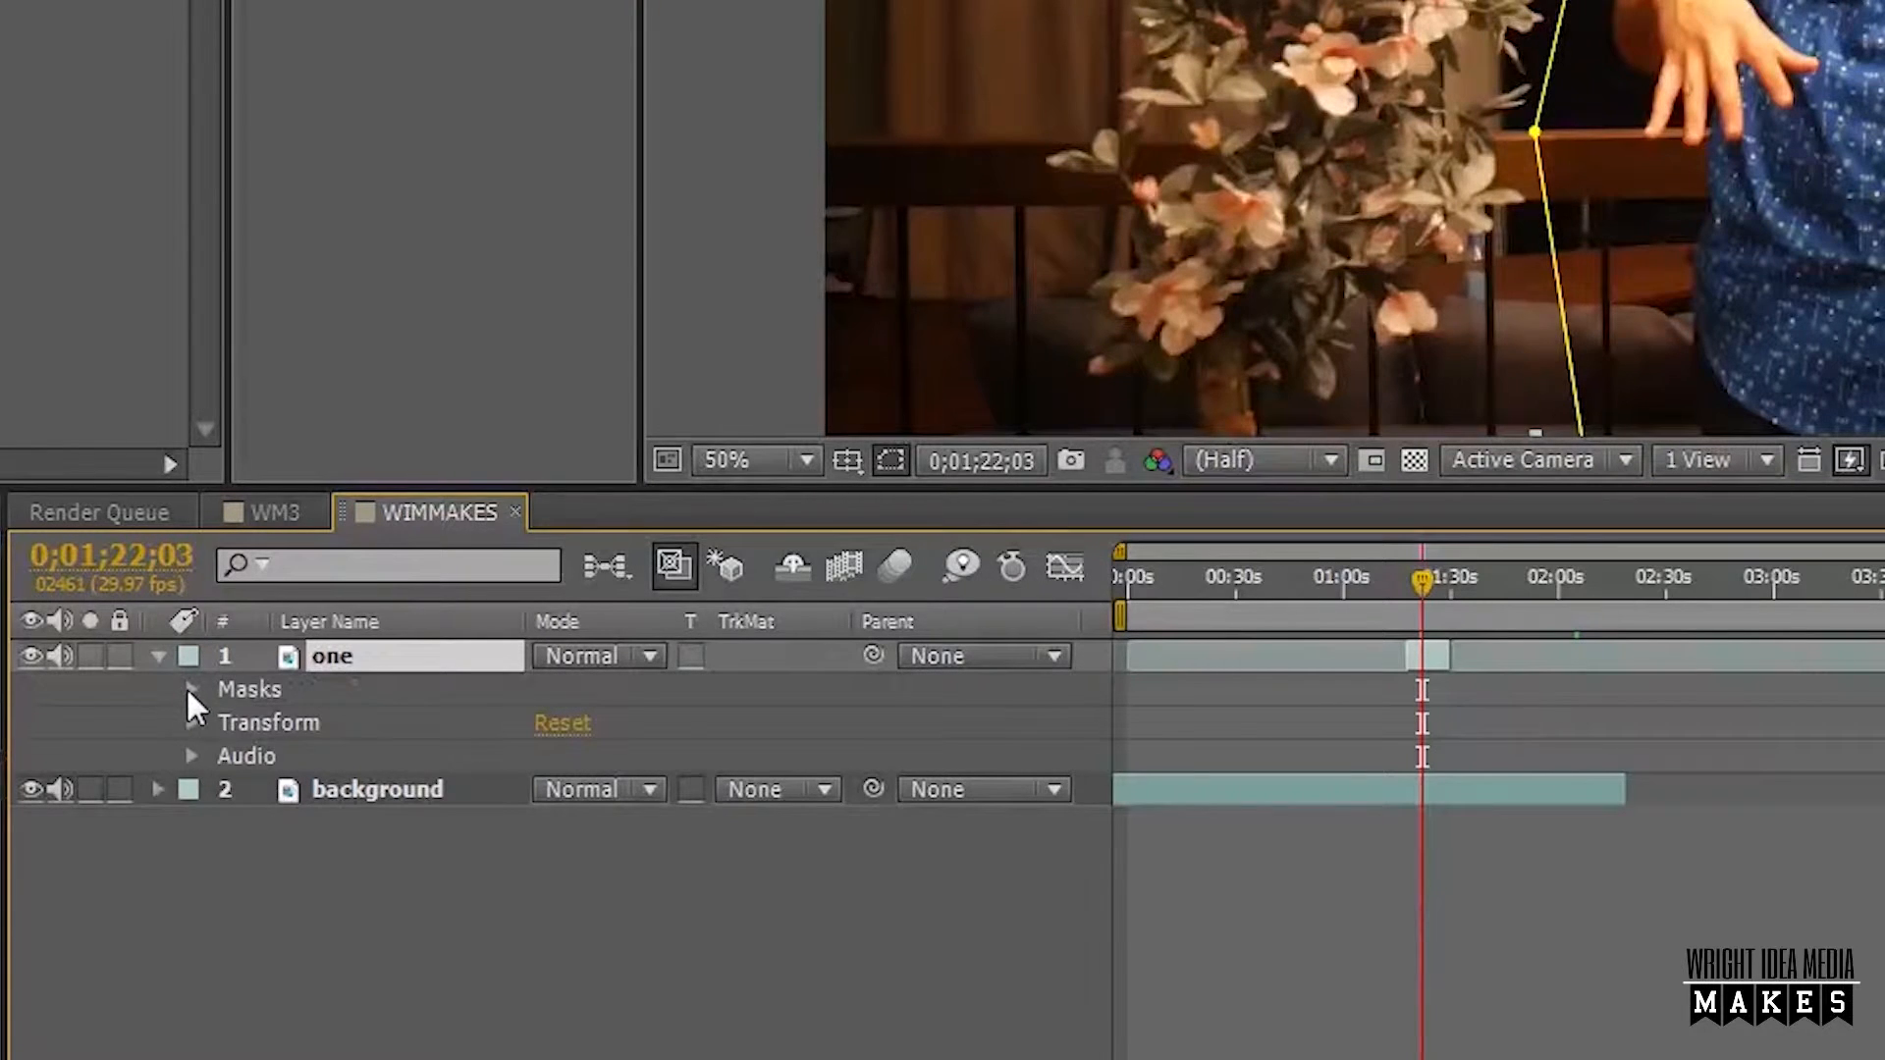
left_click(191, 690)
left_click(225, 723)
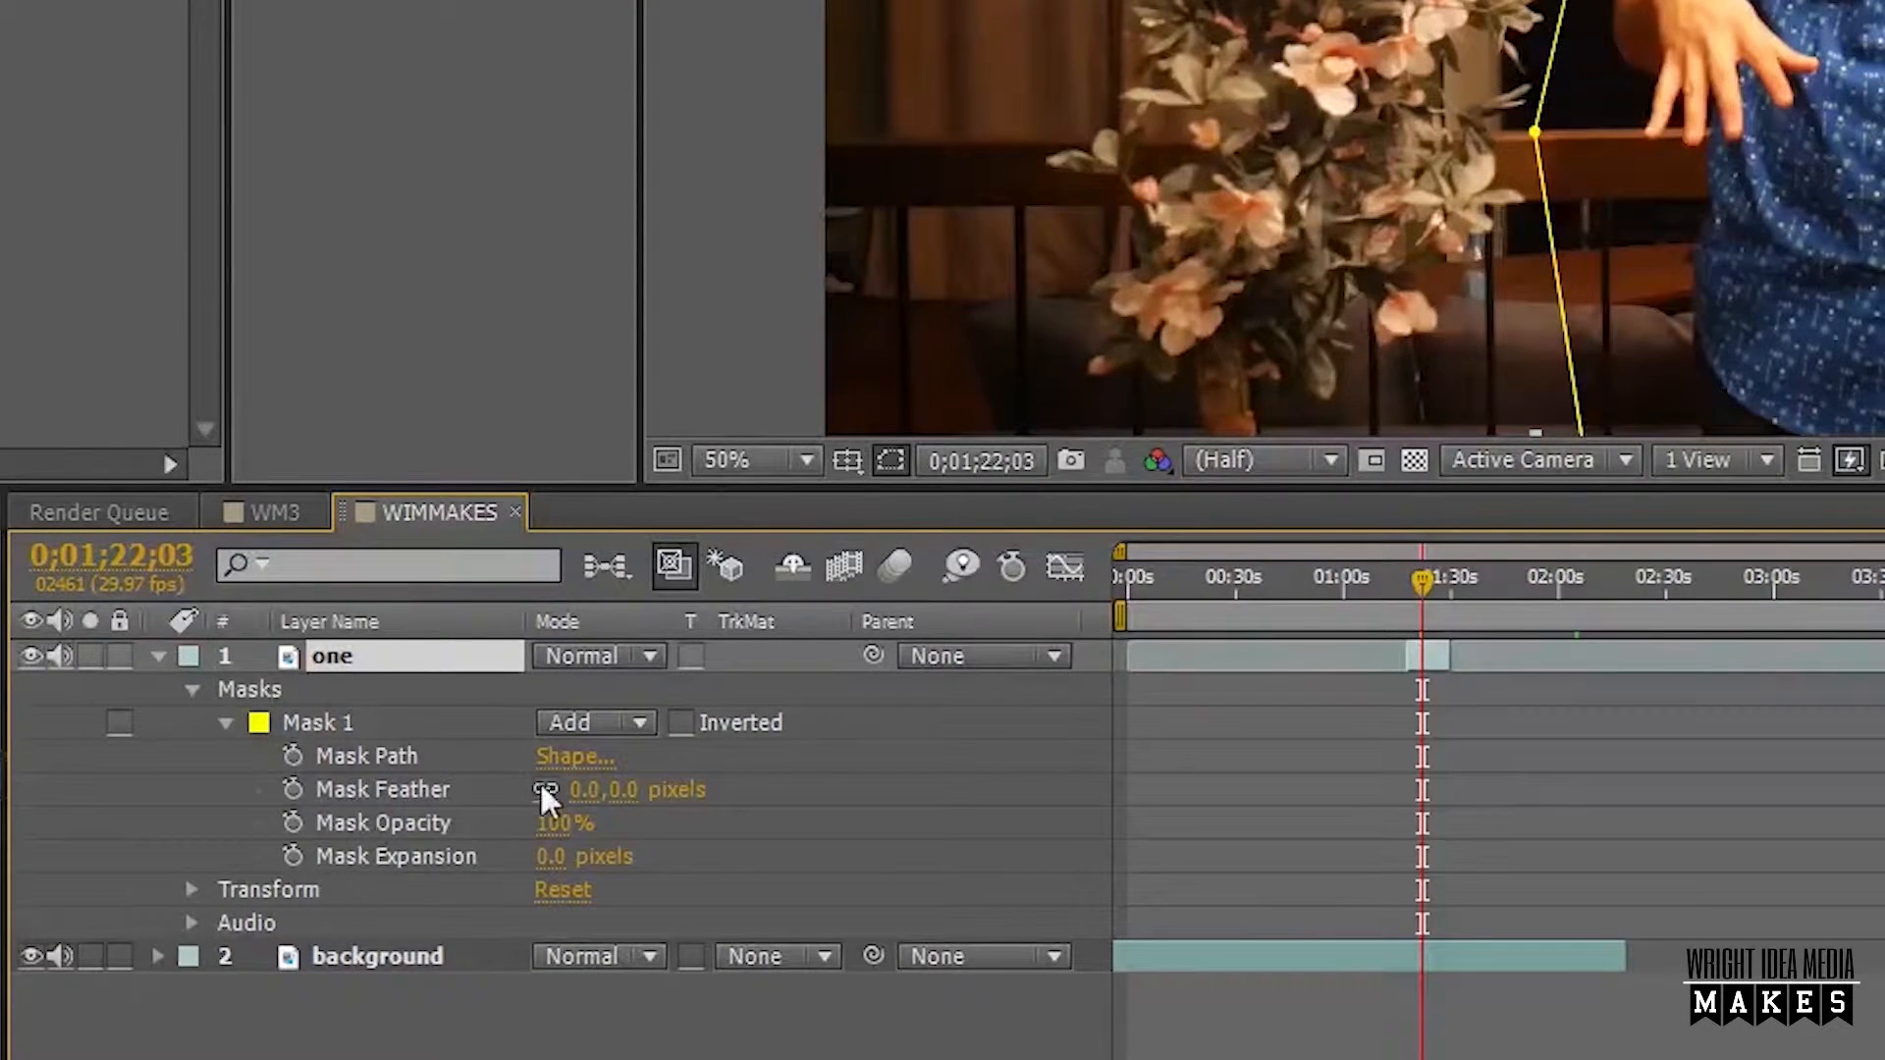
left_click_drag(589, 791, 729, 746)
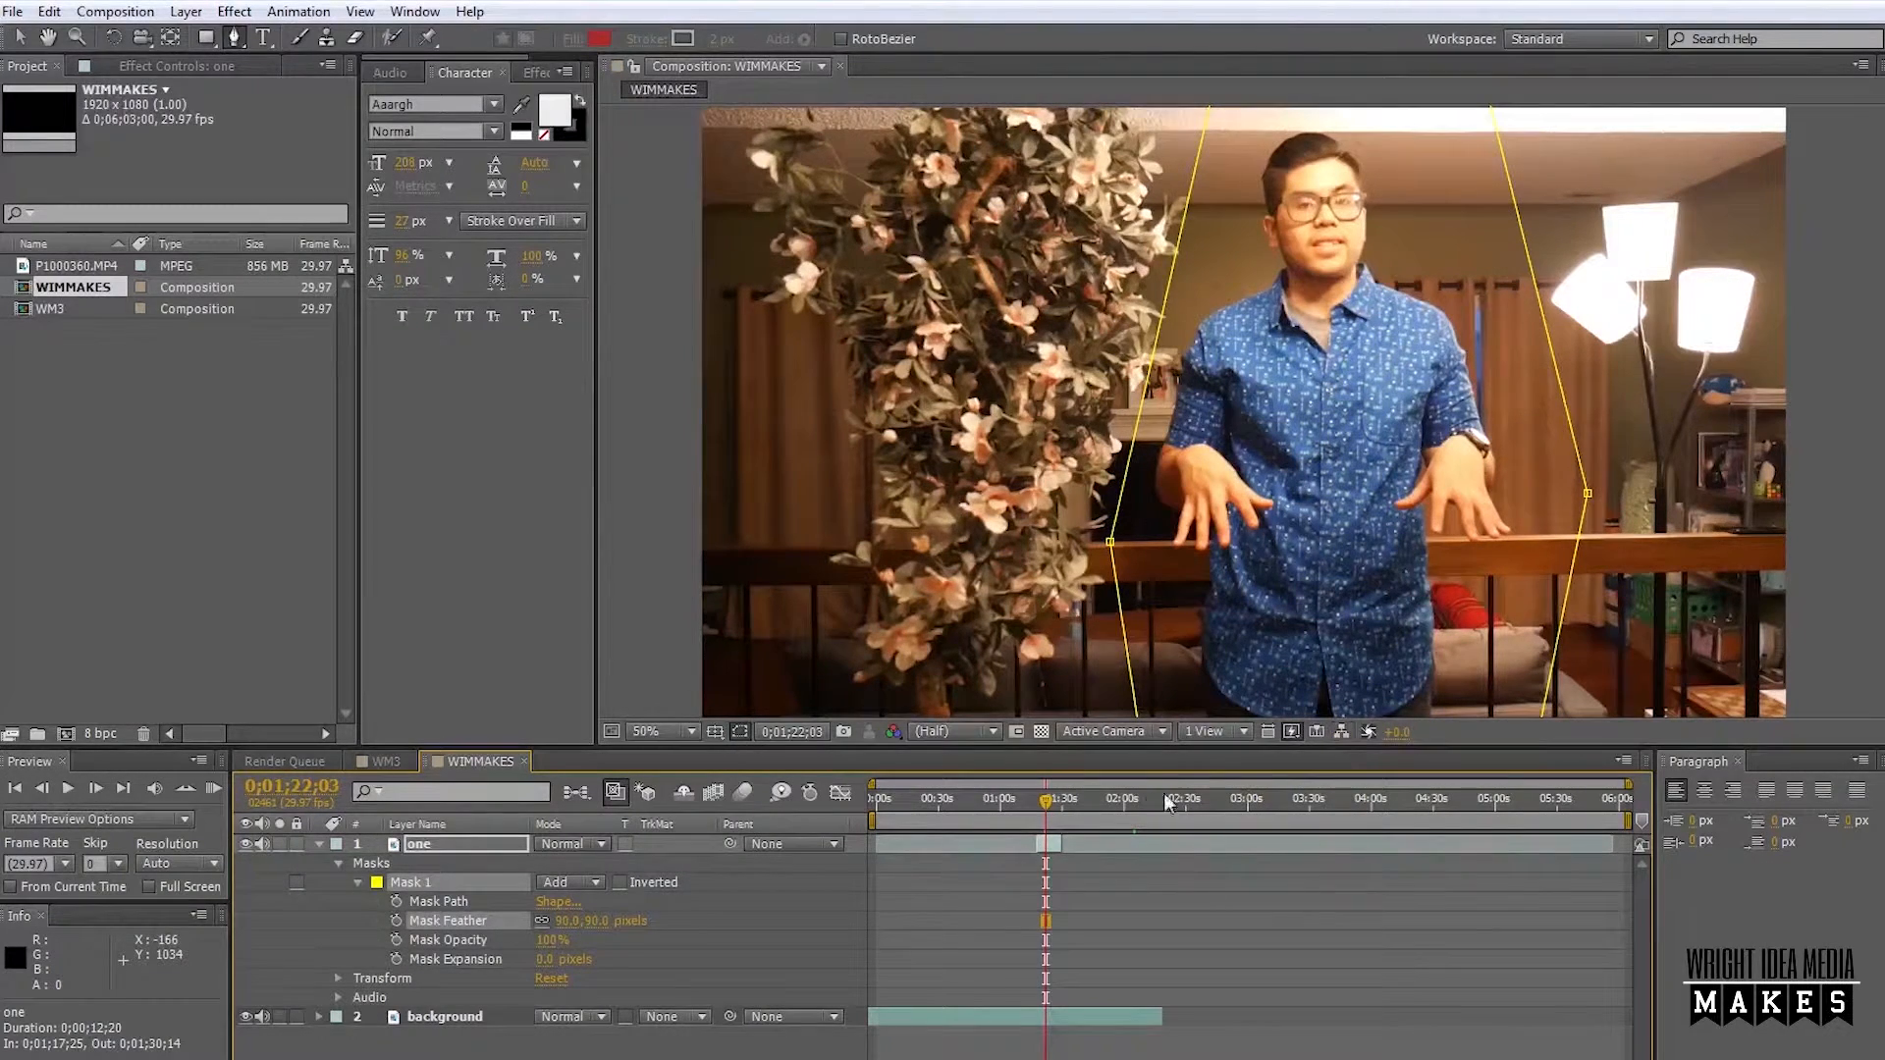
Set a 100% Mask Opacity keyframe for Mask 1 at 0;01;21;27.
left_click_drag(1046, 799, 1053, 819)
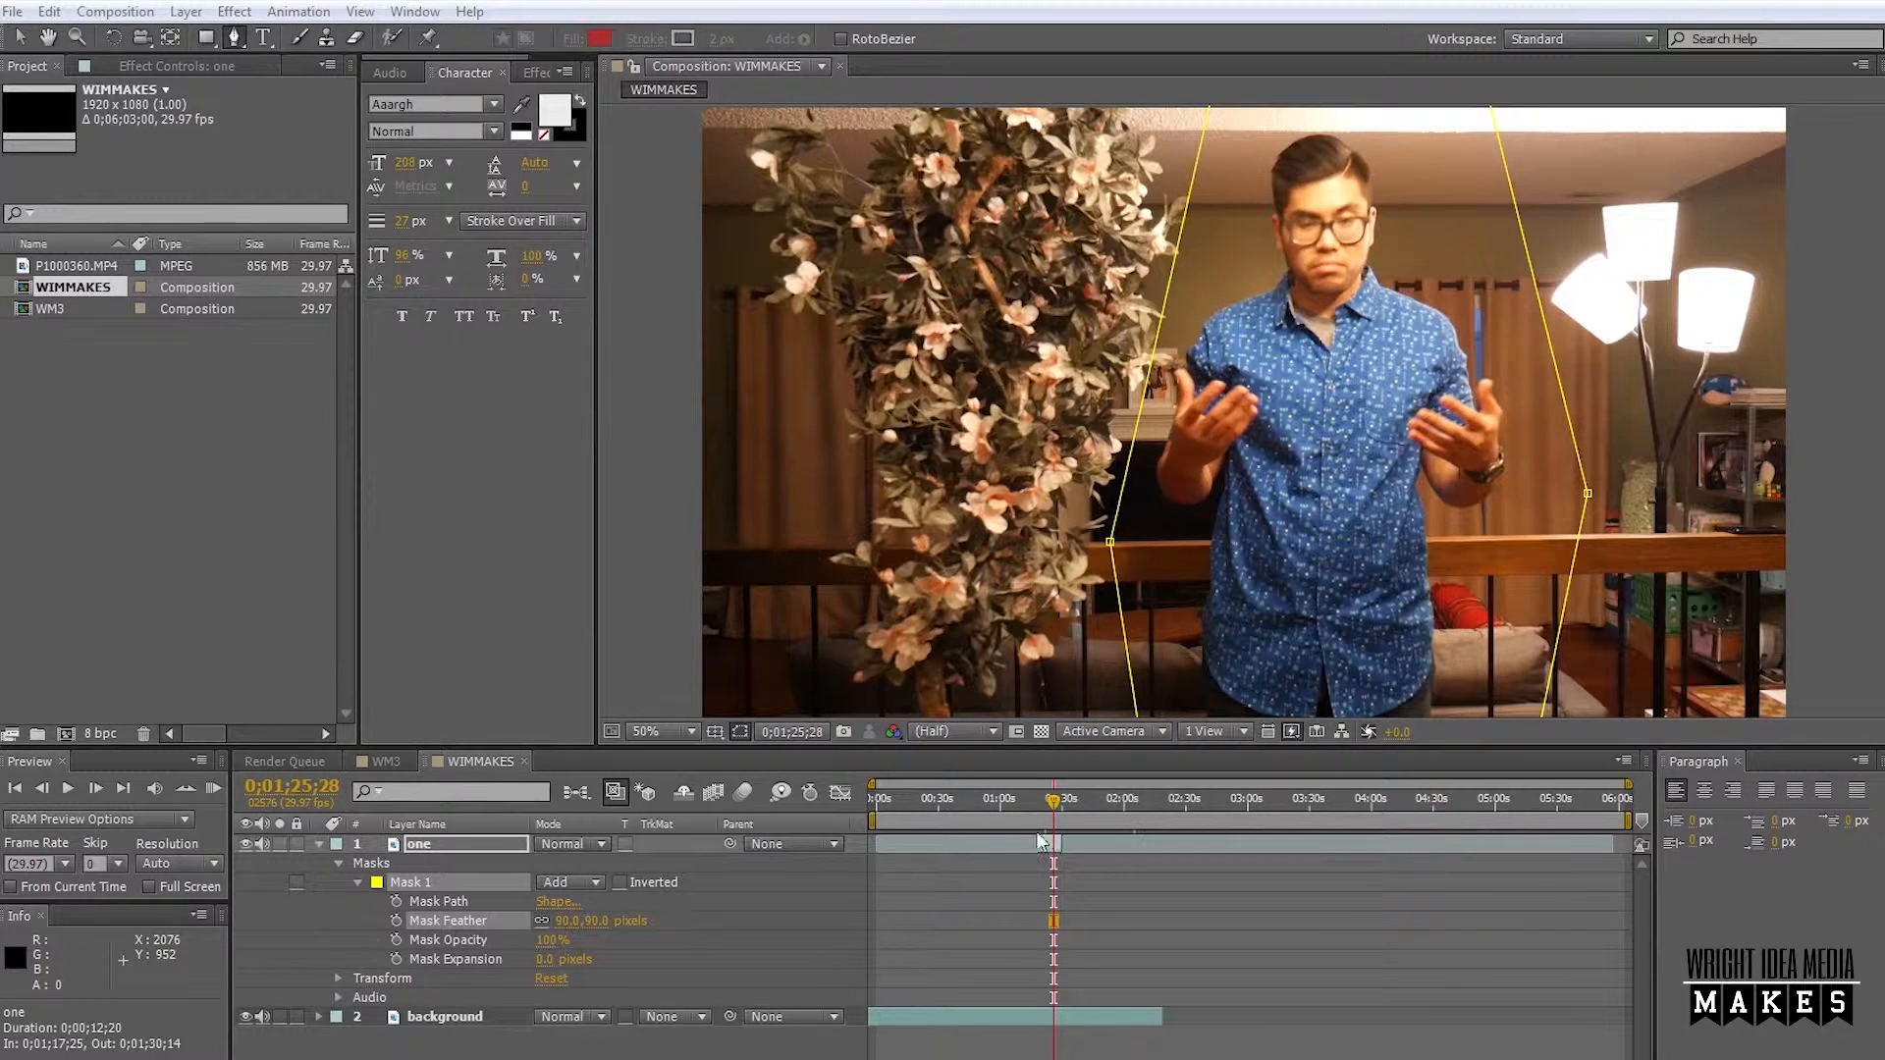
left_click(1047, 807)
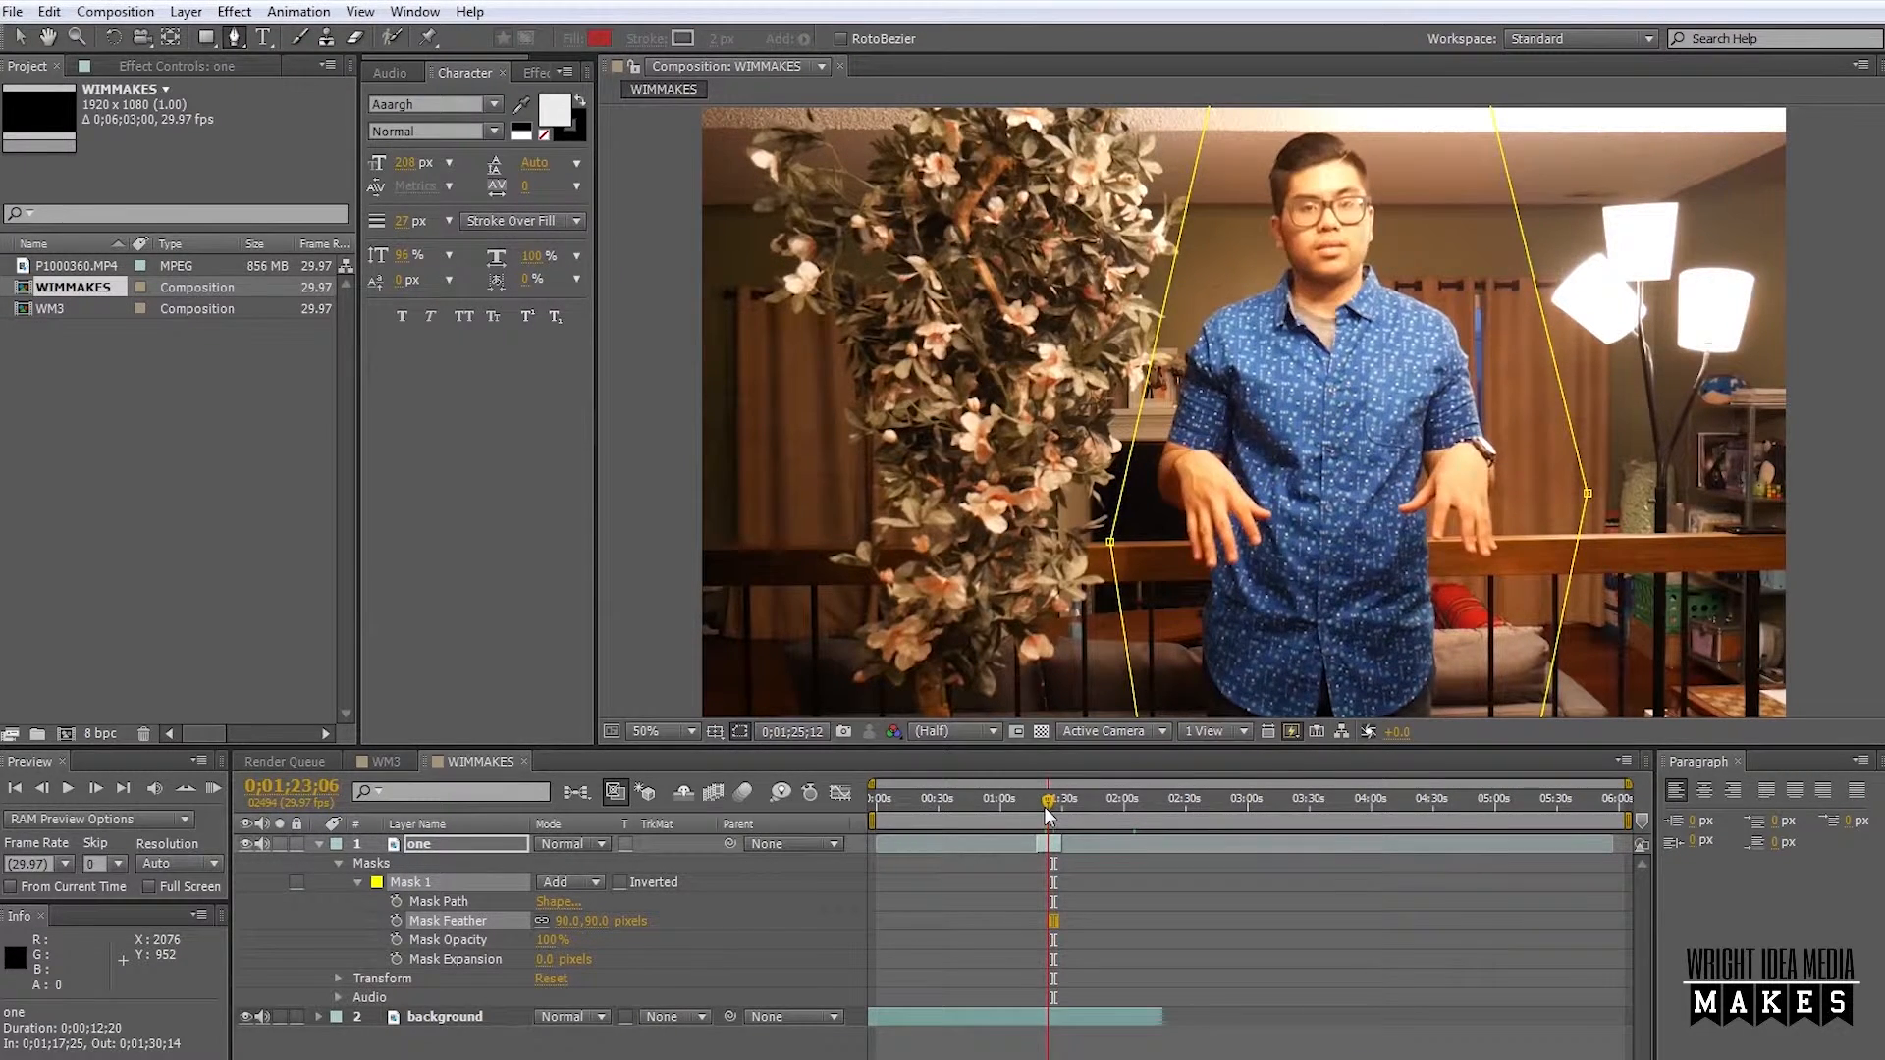
key("equal")
key("equal")
key("equal")
left_click(1046, 800)
mouse_move(1046, 806)
left_mouse_down()
mouse_move(1004, 815)
mouse_move(1029, 824)
left_mouse_up()
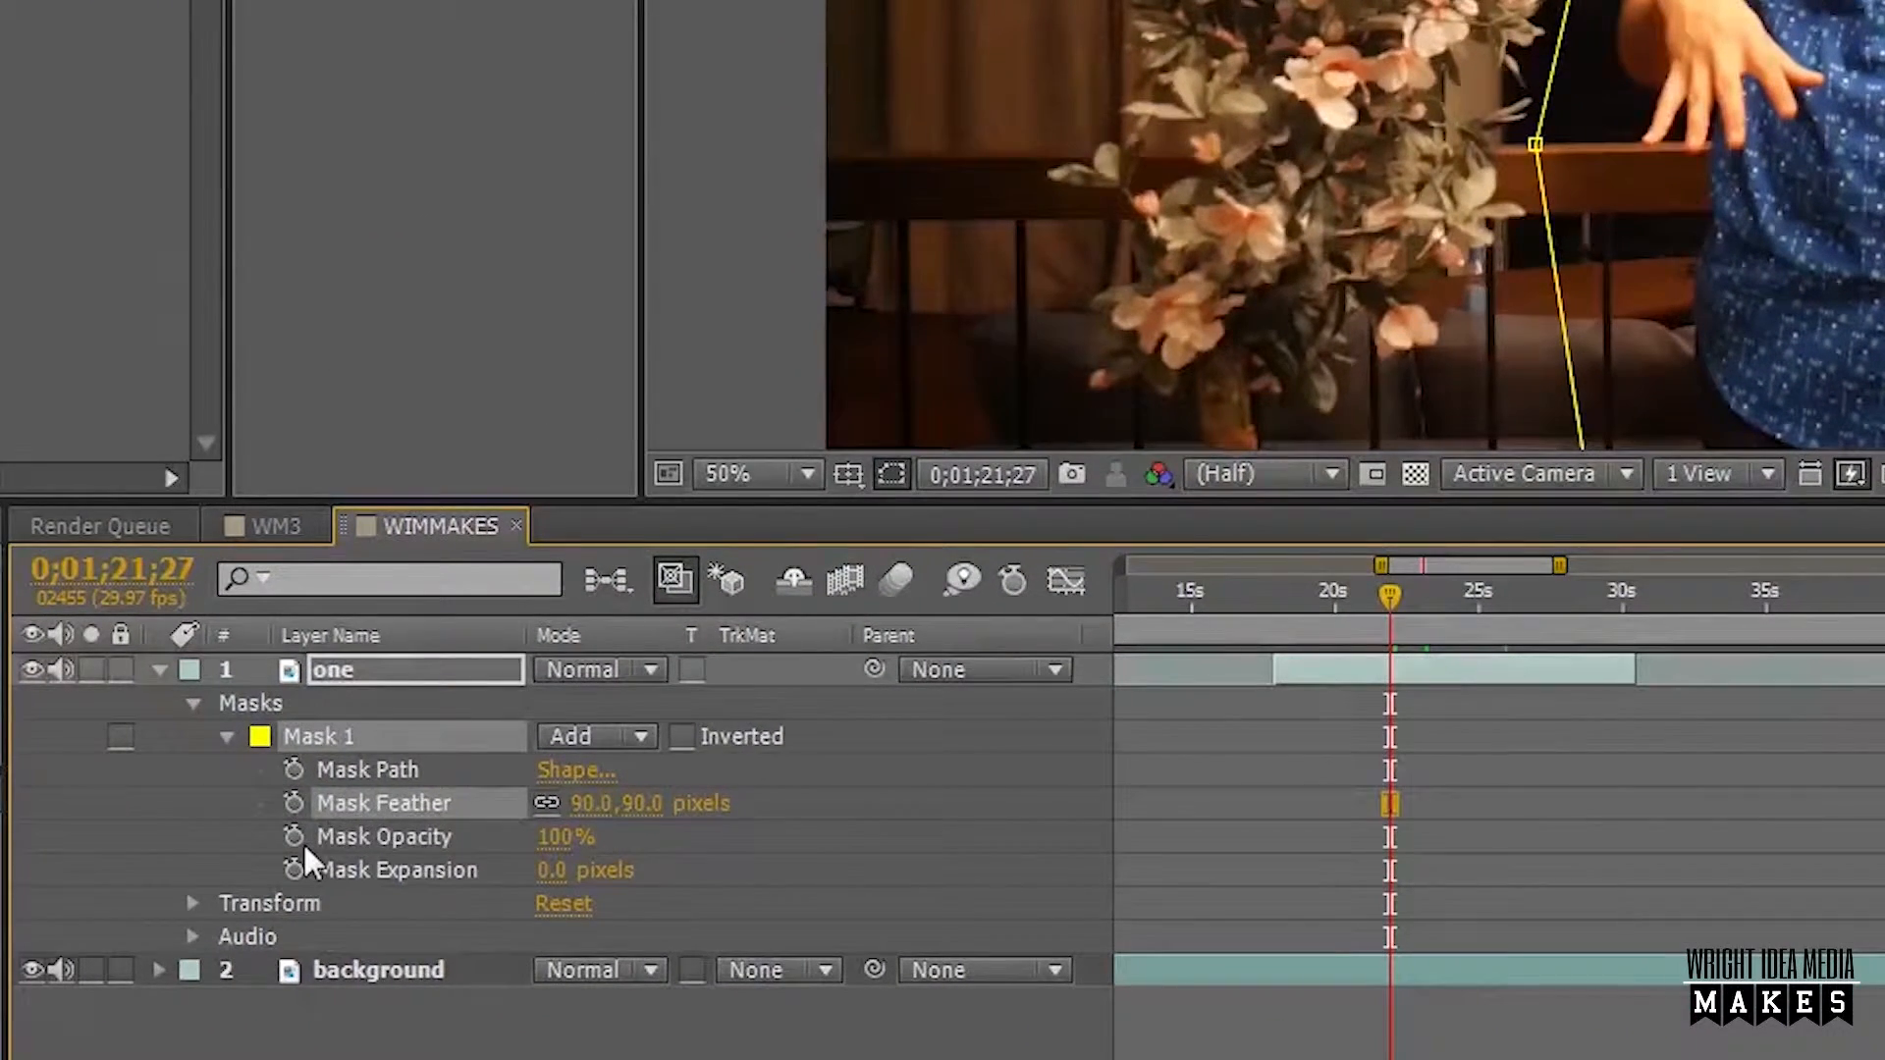
left_click(295, 835)
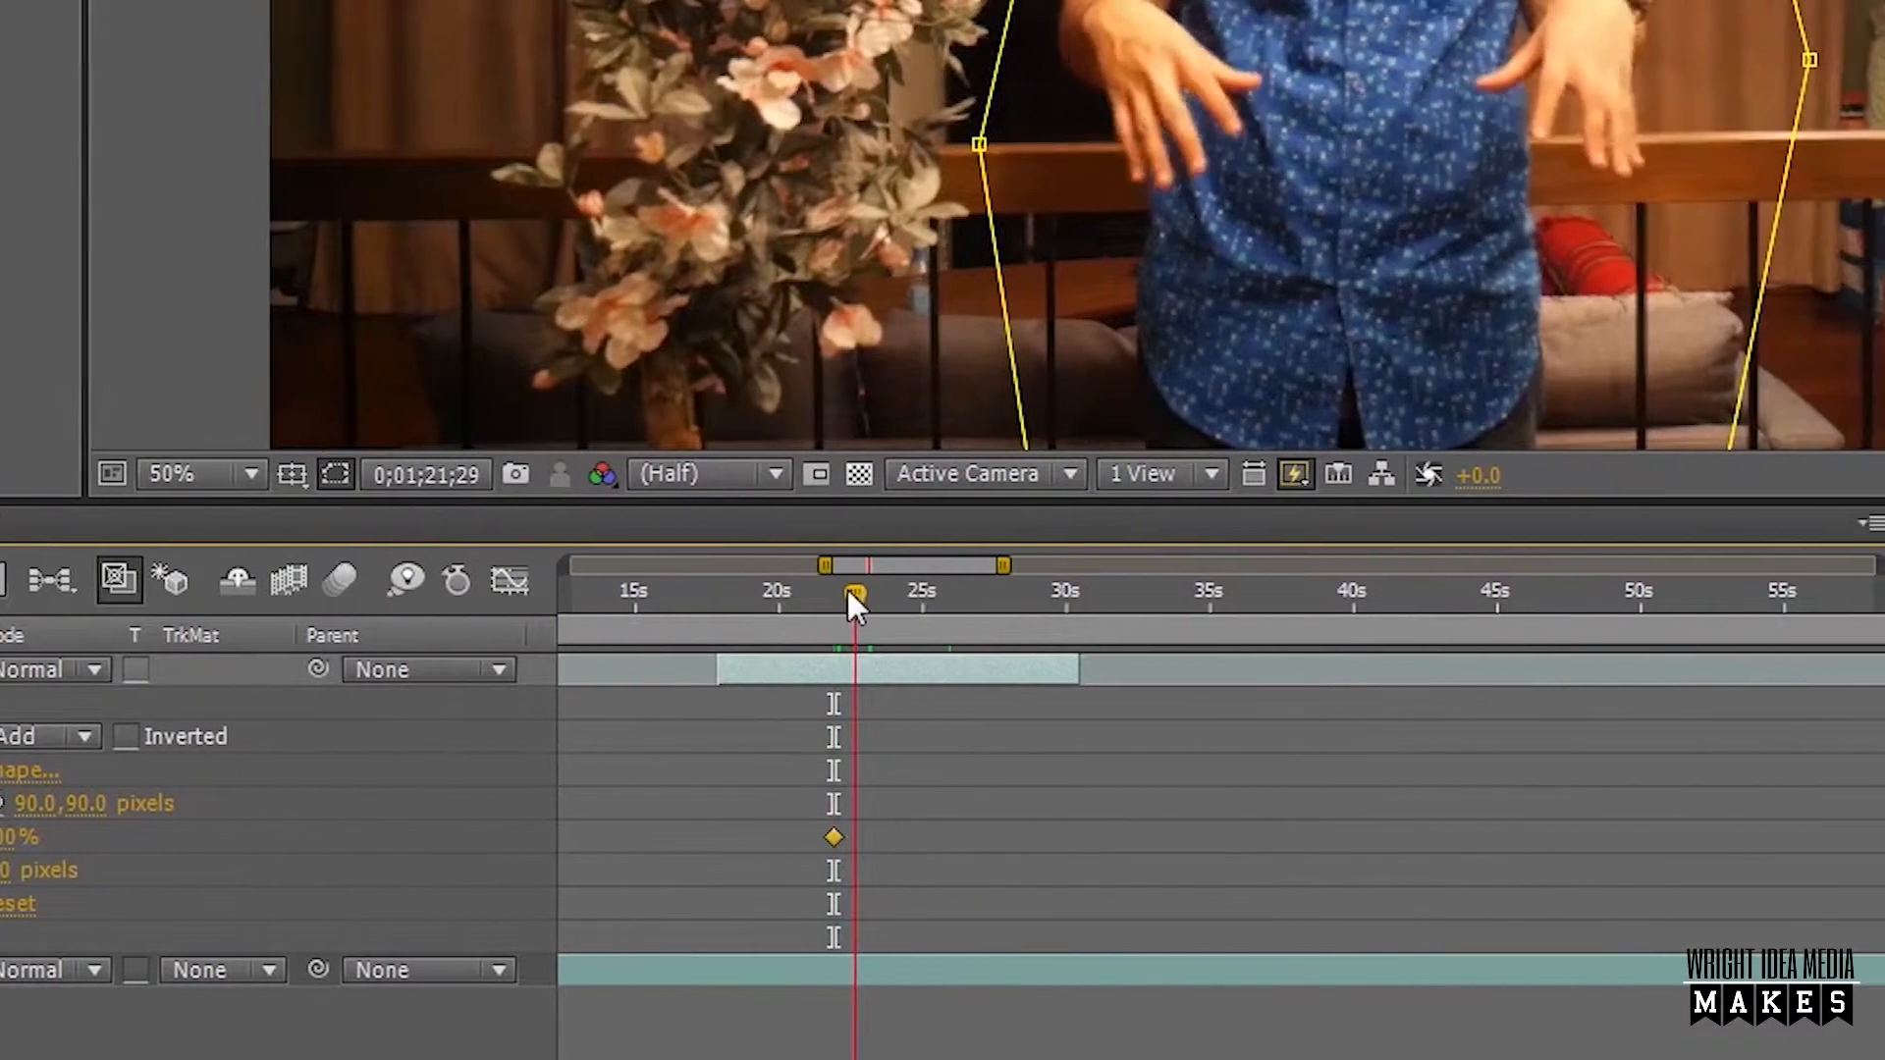
Move to 0;01;29;21 and lower Mask 1's Mask Opacity until the man has faded out completely.
left_click_drag(1380, 586, 1477, 614)
left_click_drag(881, 615, 1010, 637)
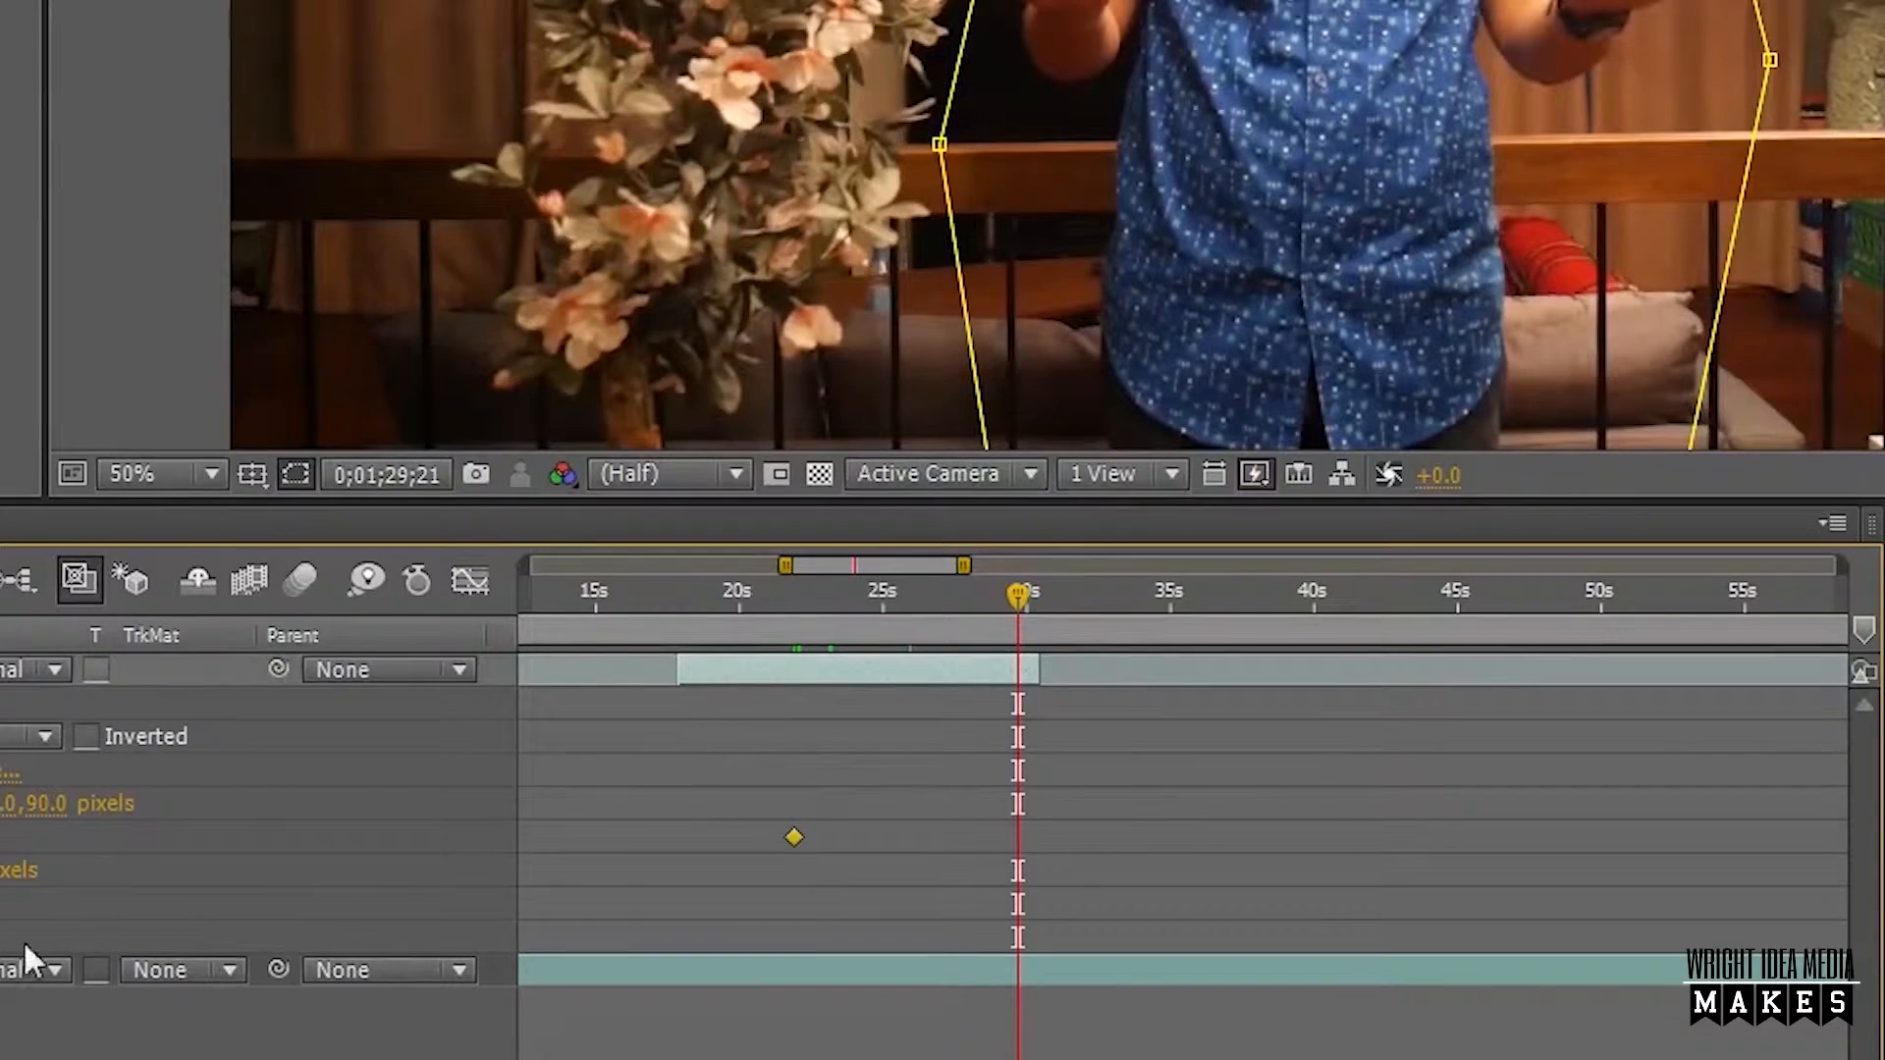
left_click_drag(2, 840, 0, 840)
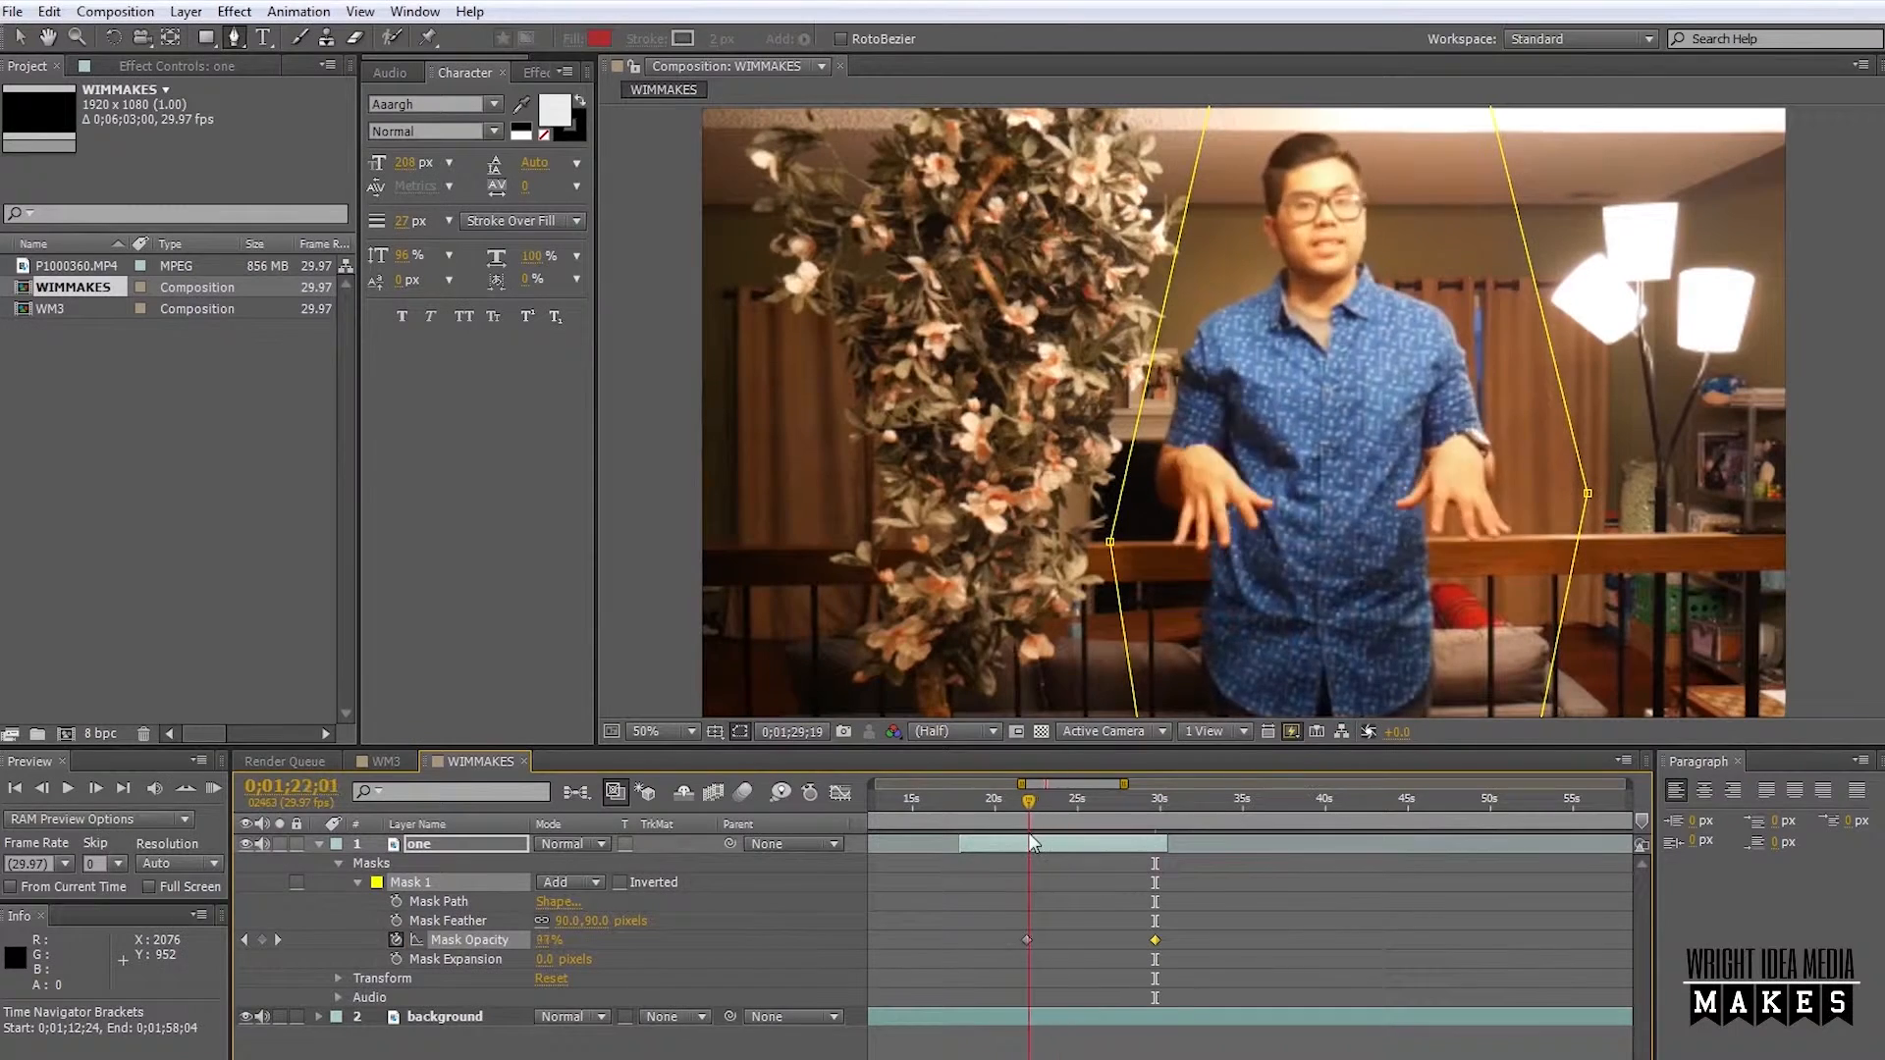
Shorten the fade by moving the second Mask Opacity keyframe earlier to about 0;01;28;16, and scrub back through it.
left_click_drag(1032, 843, 1137, 866)
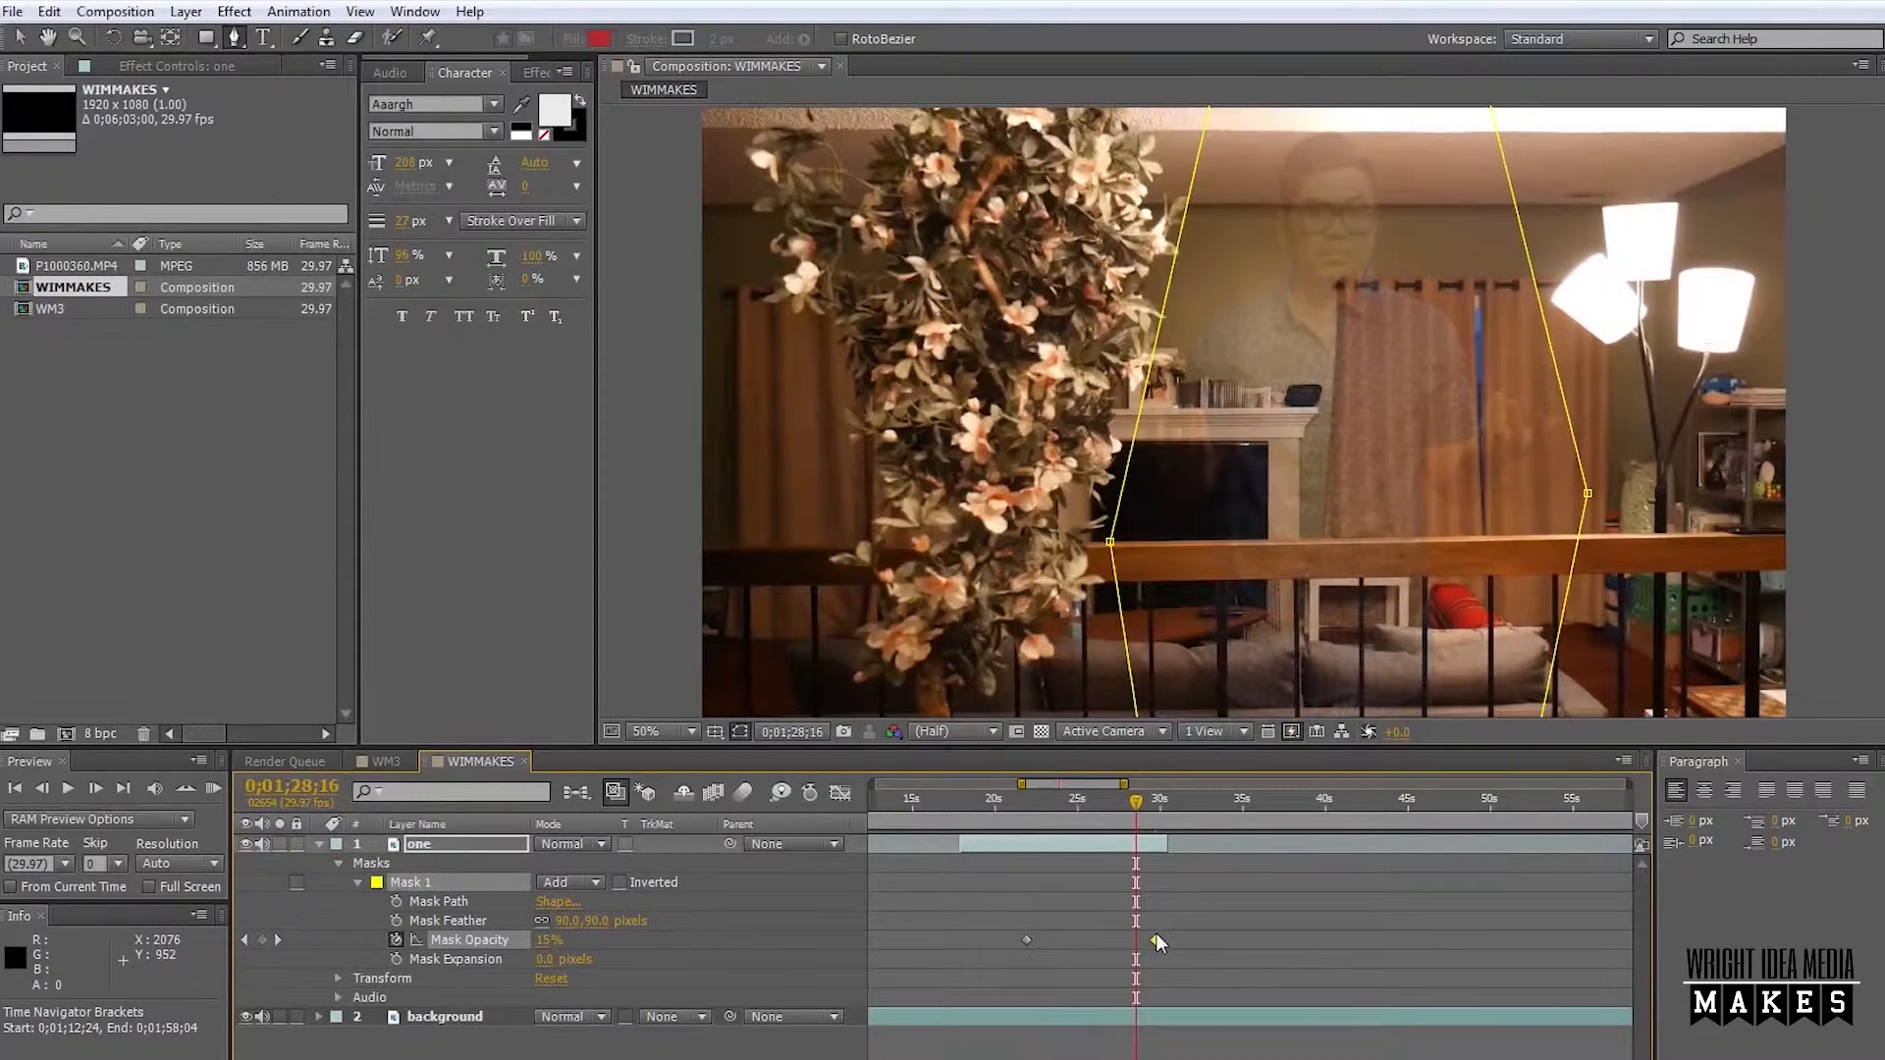
left_click_drag(1156, 939, 1139, 944)
left_click_drag(1135, 805, 1127, 809)
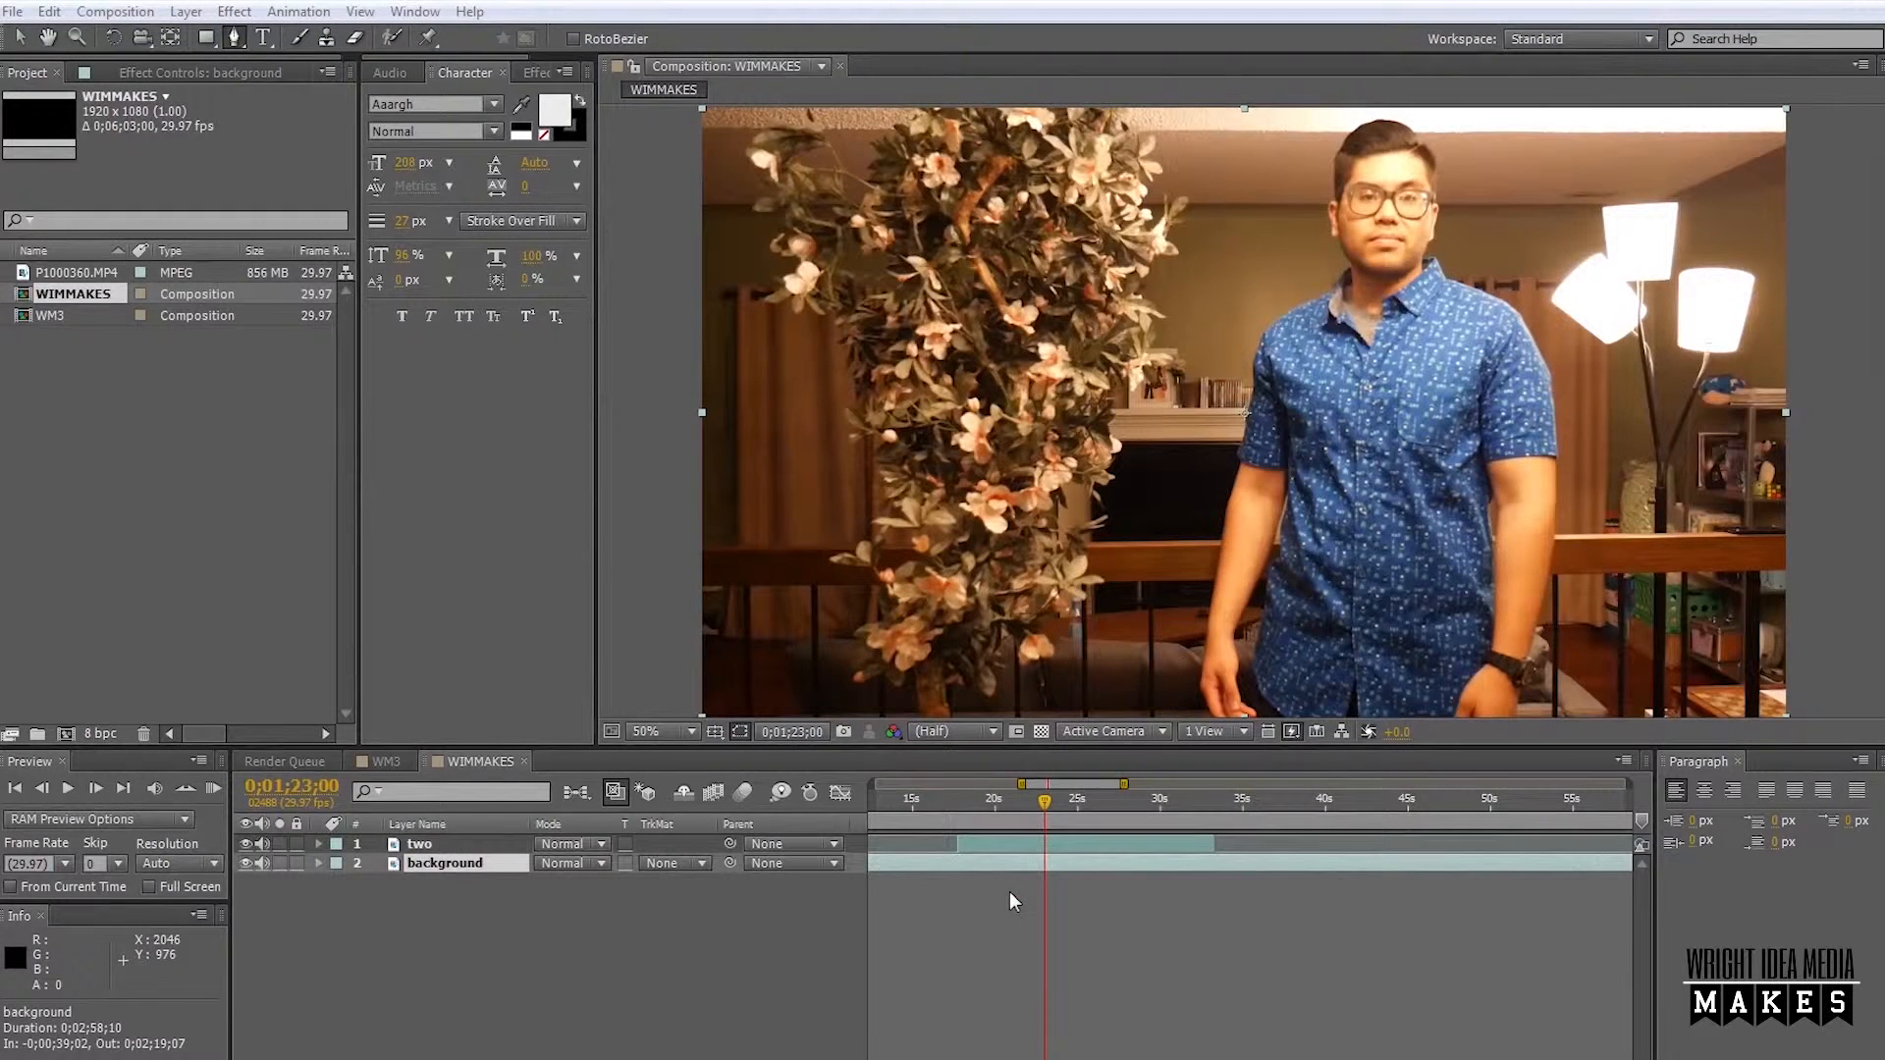
Park the playhead at 0;01;23;22, before the man reaches the flowering plant, and select the layer "two".
mouse_move(1040, 805)
left_mouse_down()
mouse_move(942, 846)
mouse_move(1056, 823)
left_mouse_up()
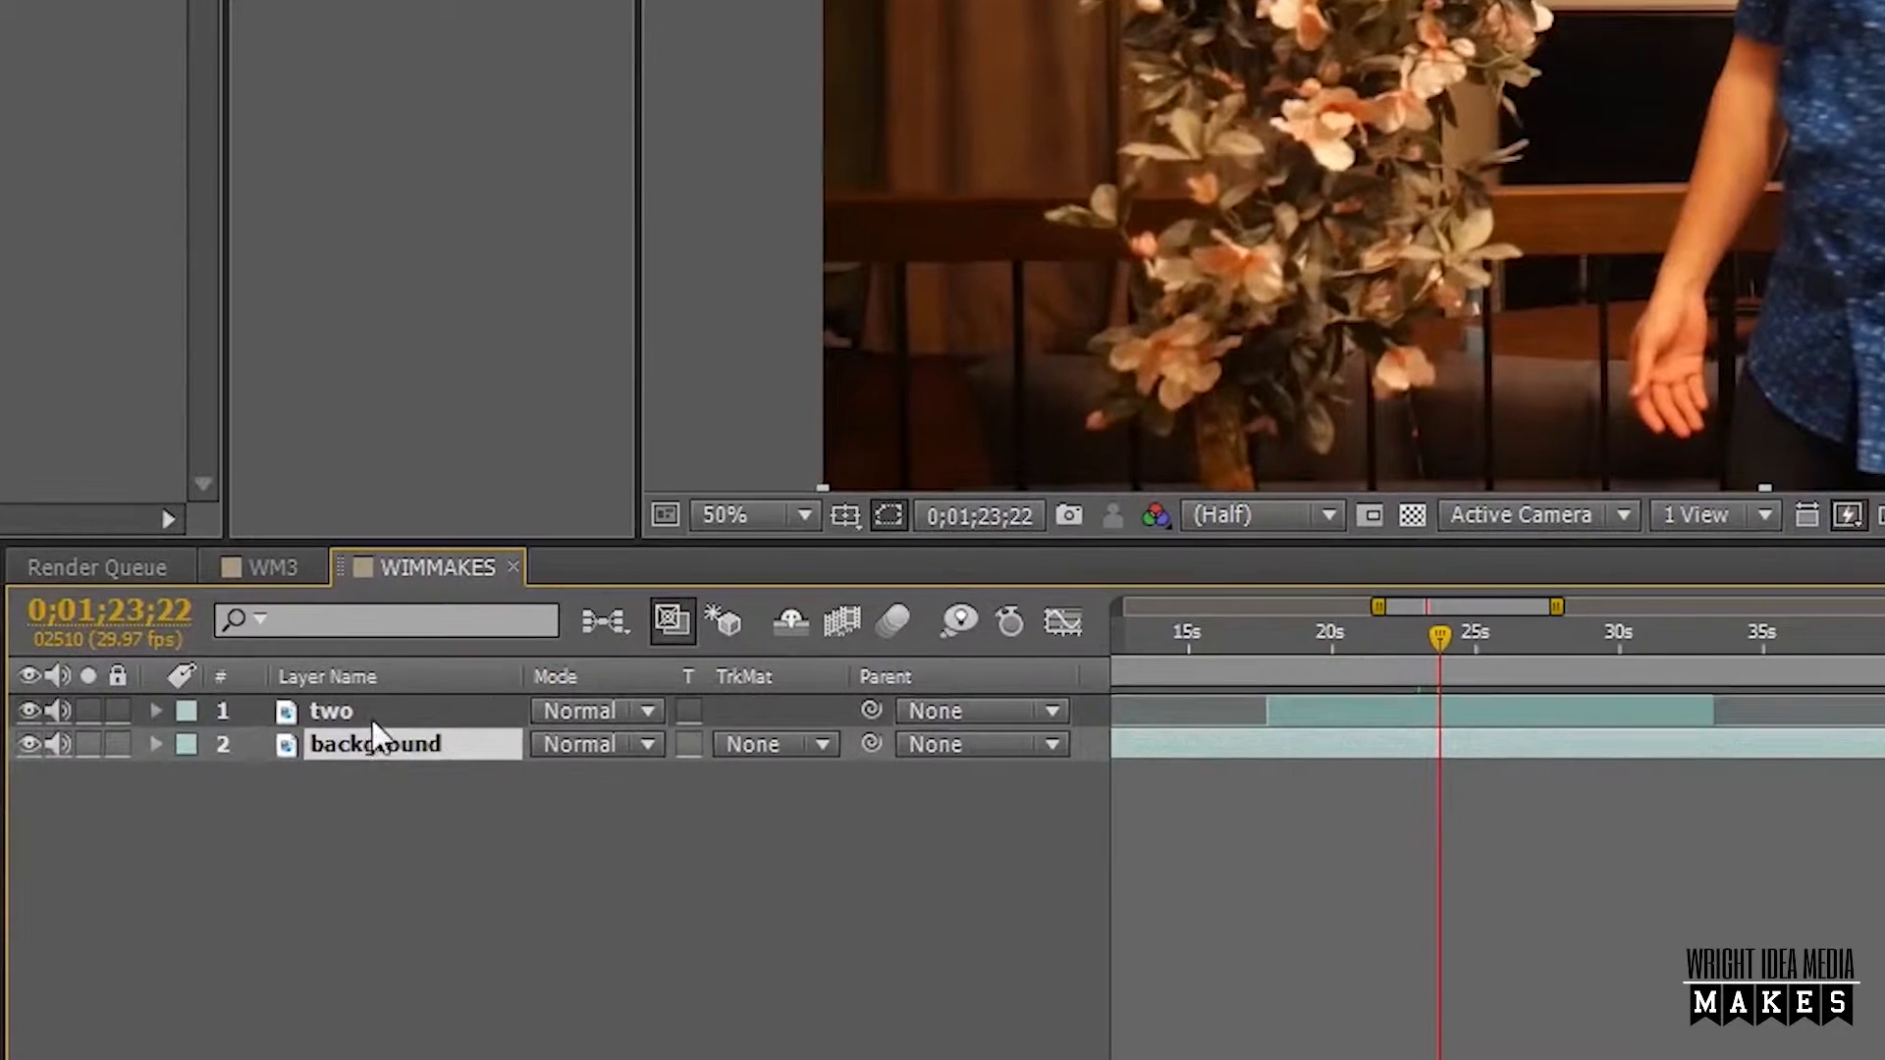
left_click(413, 775)
left_click(432, 800)
left_click(397, 711)
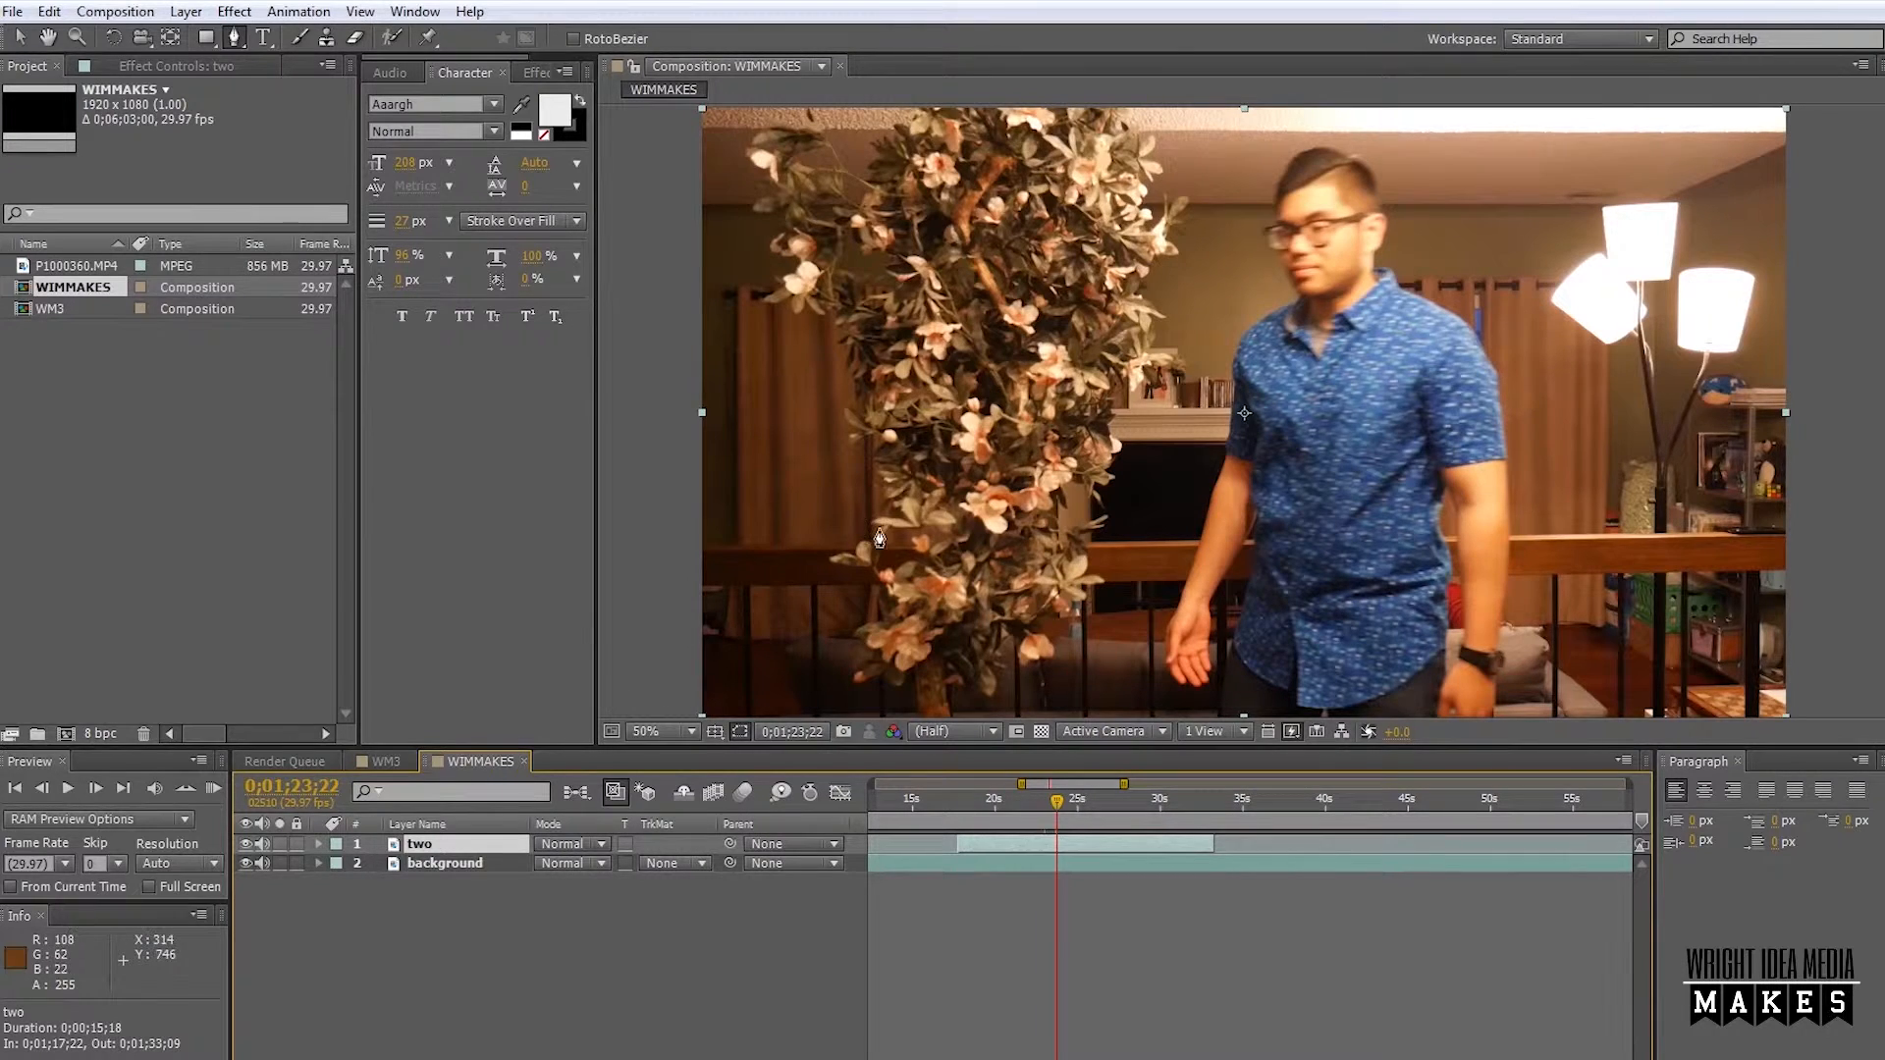
Trace a detailed mask path with the Pen tool on layer "two" along the plant's right edge, from its base up past the frame's top.
key("period")
key("h")
left_click_drag(821, 639, 1169, 326)
key("g")
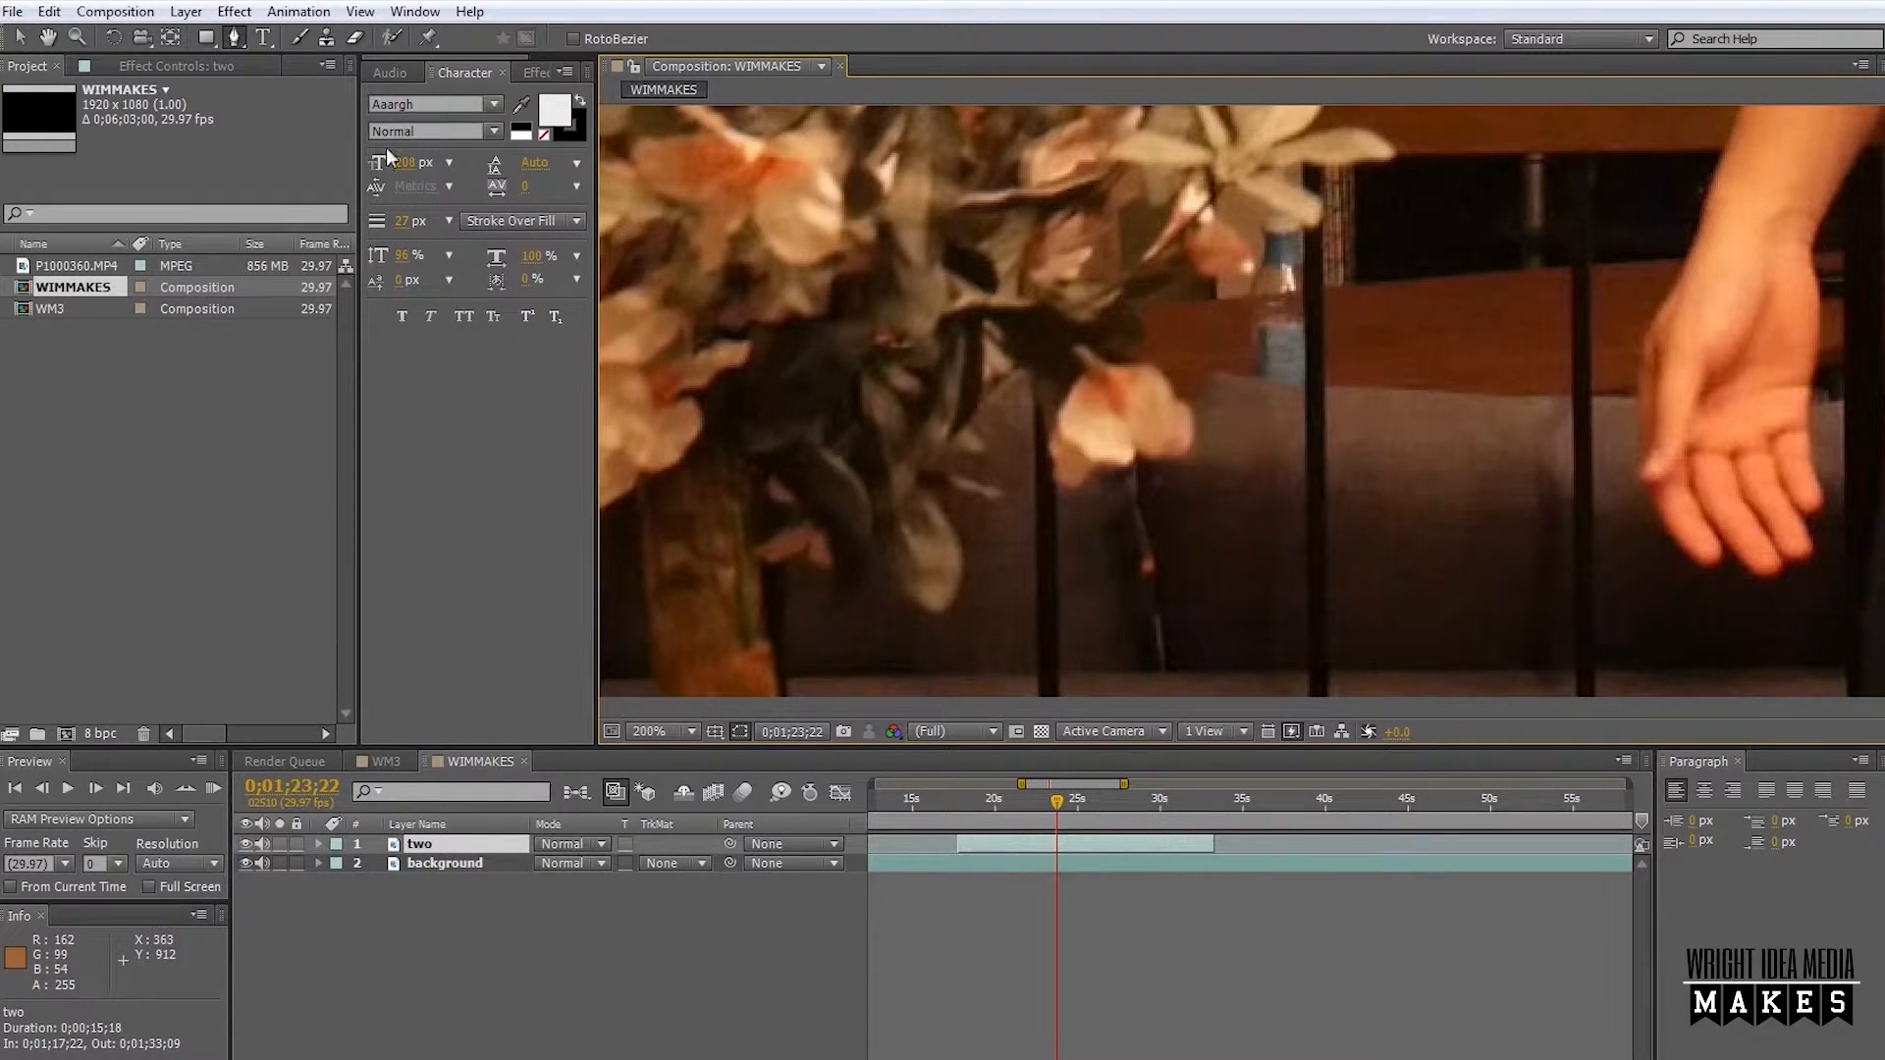
left_click(788, 704)
left_click(805, 550)
left_click(838, 566)
left_click(829, 605)
left_click(874, 558)
left_click(880, 530)
left_click(898, 587)
left_click(939, 613)
left_click(957, 582)
left_click(1153, 354)
left_click(1139, 295)
left_click(1218, 256)
left_click(1296, 201)
left_click(1394, 148)
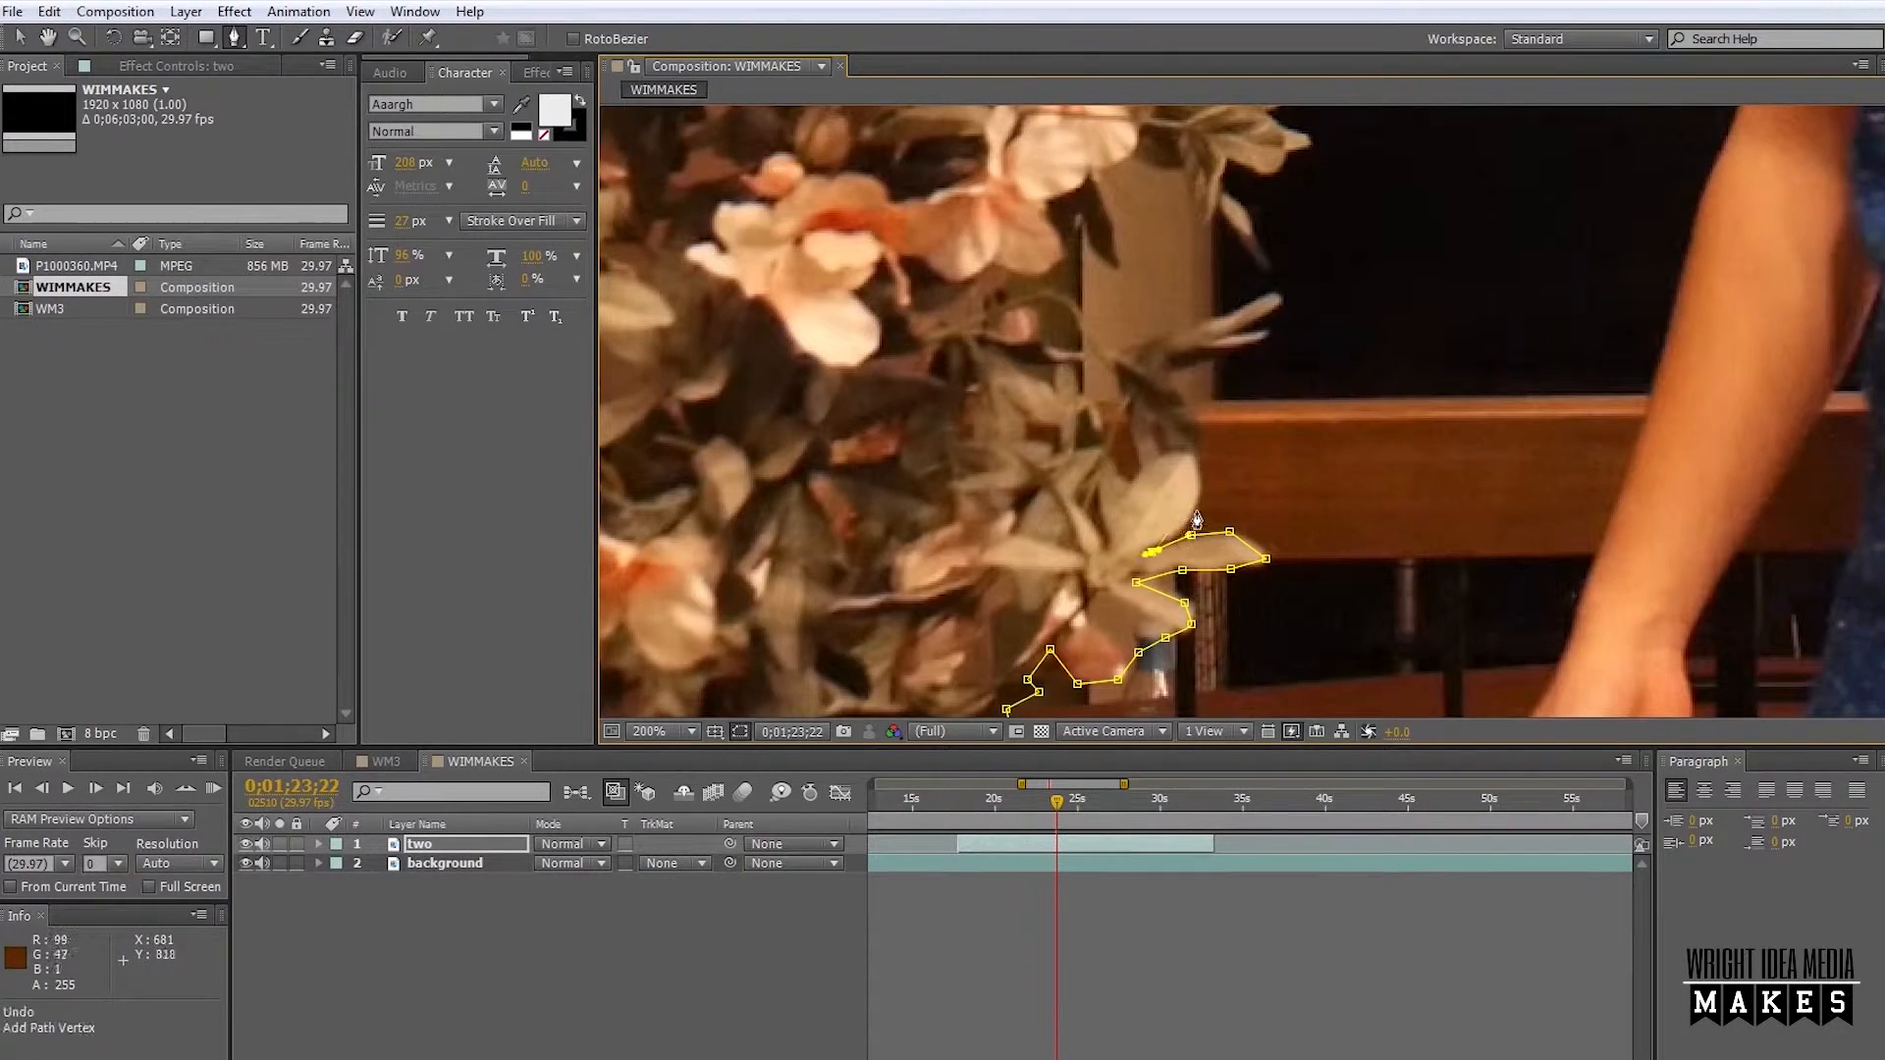
left_click(1196, 507)
left_click(1178, 372)
left_click(1256, 344)
left_click(1278, 304)
left_click(1122, 355)
left_click(1105, 425)
left_click(1055, 347)
left_click(1035, 290)
left_click(1010, 280)
left_click(1080, 227)
left_click(1095, 171)
left_click(1191, 166)
left_click_drag(1188, 199, 1024, 487)
left_click(1099, 553)
left_click(1062, 452)
left_click(1106, 394)
left_click(1146, 357)
left_click(1173, 310)
left_click(1113, 252)
left_click_drag(1114, 221, 1018, 584)
left_click(1020, 503)
left_click(1001, 450)
left_click(1072, 422)
left_click(1108, 451)
left_click(1157, 391)
left_click(1212, 417)
left_click(1200, 345)
left_click(1266, 337)
left_click(1226, 298)
left_click_drag(1222, 238, 1050, 655)
left_click(1028, 655)
left_click(1046, 573)
left_click(977, 419)
left_click(1032, 334)
left_click(1114, 319)
left_click_drag(1092, 247, 994, 407)
left_click(1134, 424)
left_click(1168, 337)
left_click(1128, 268)
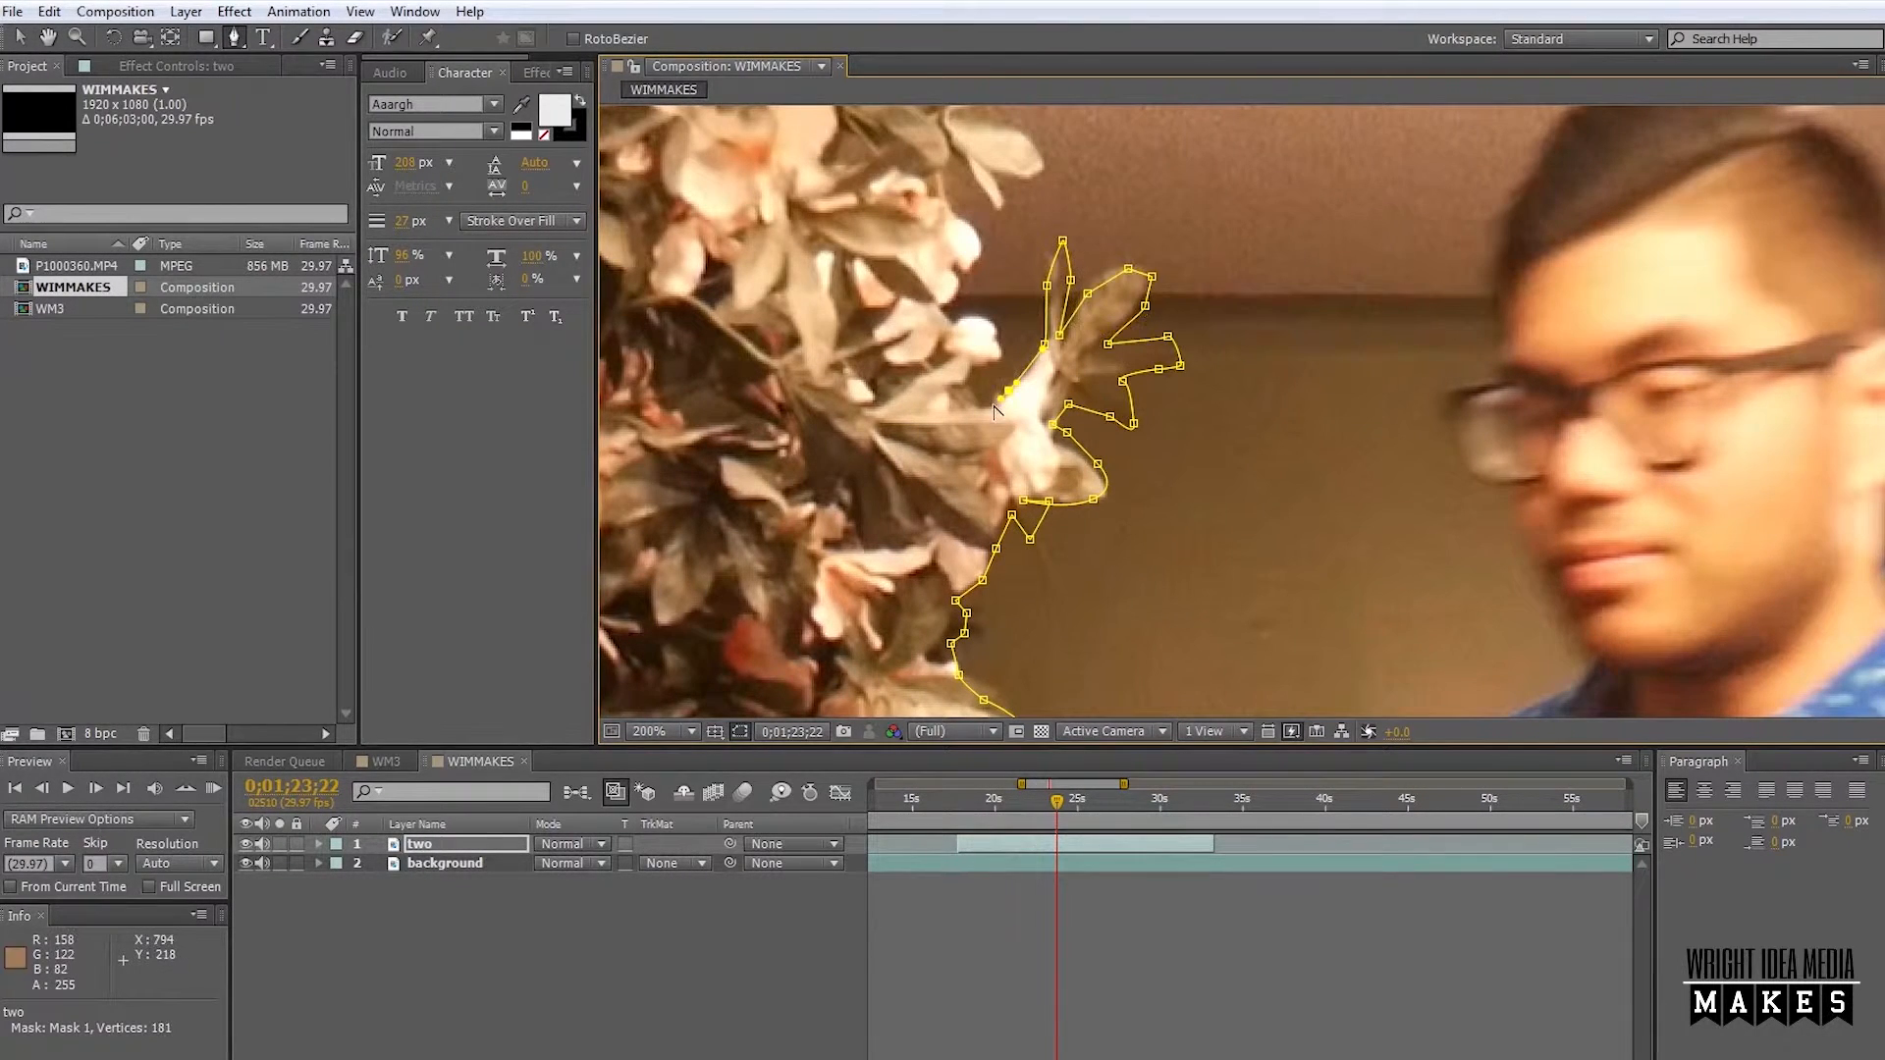
left_click(988, 405)
left_click(976, 386)
left_click(999, 339)
left_click_drag(994, 332, 998, 517)
left_click(968, 505)
left_click(971, 458)
left_click(954, 332)
left_click(1003, 399)
left_click(1023, 214)
left_click(1004, 208)
left_click(943, 273)
left_click_drag(940, 267, 941, 464)
left_click(913, 458)
left_click(885, 449)
left_click(941, 397)
left_click(969, 369)
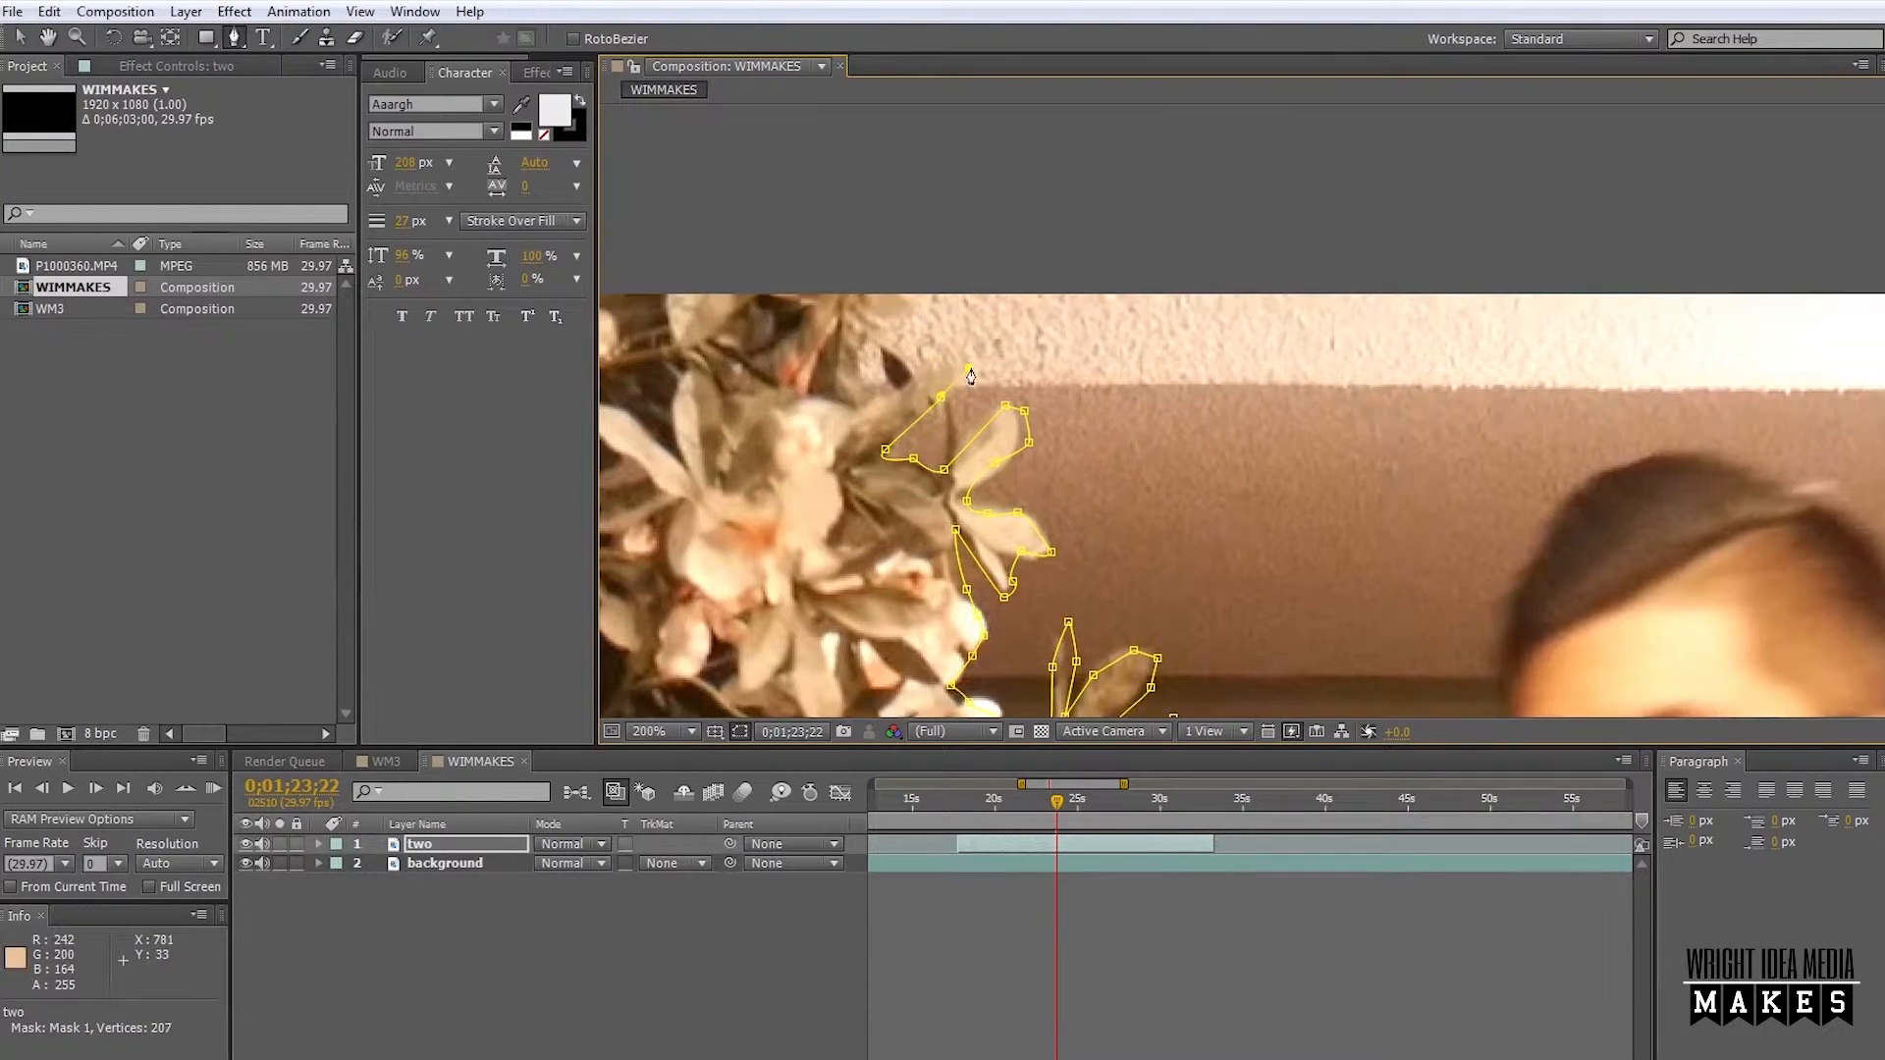
left_click(876, 348)
left_click(883, 326)
left_click(918, 311)
left_click(935, 283)
left_click(897, 207)
Continue the mask path outside the frame around the plant's left side and close it at the plant's base.
left_click_drag(770, 282, 1553, 252)
scroll(1553, 253, "down", 2)
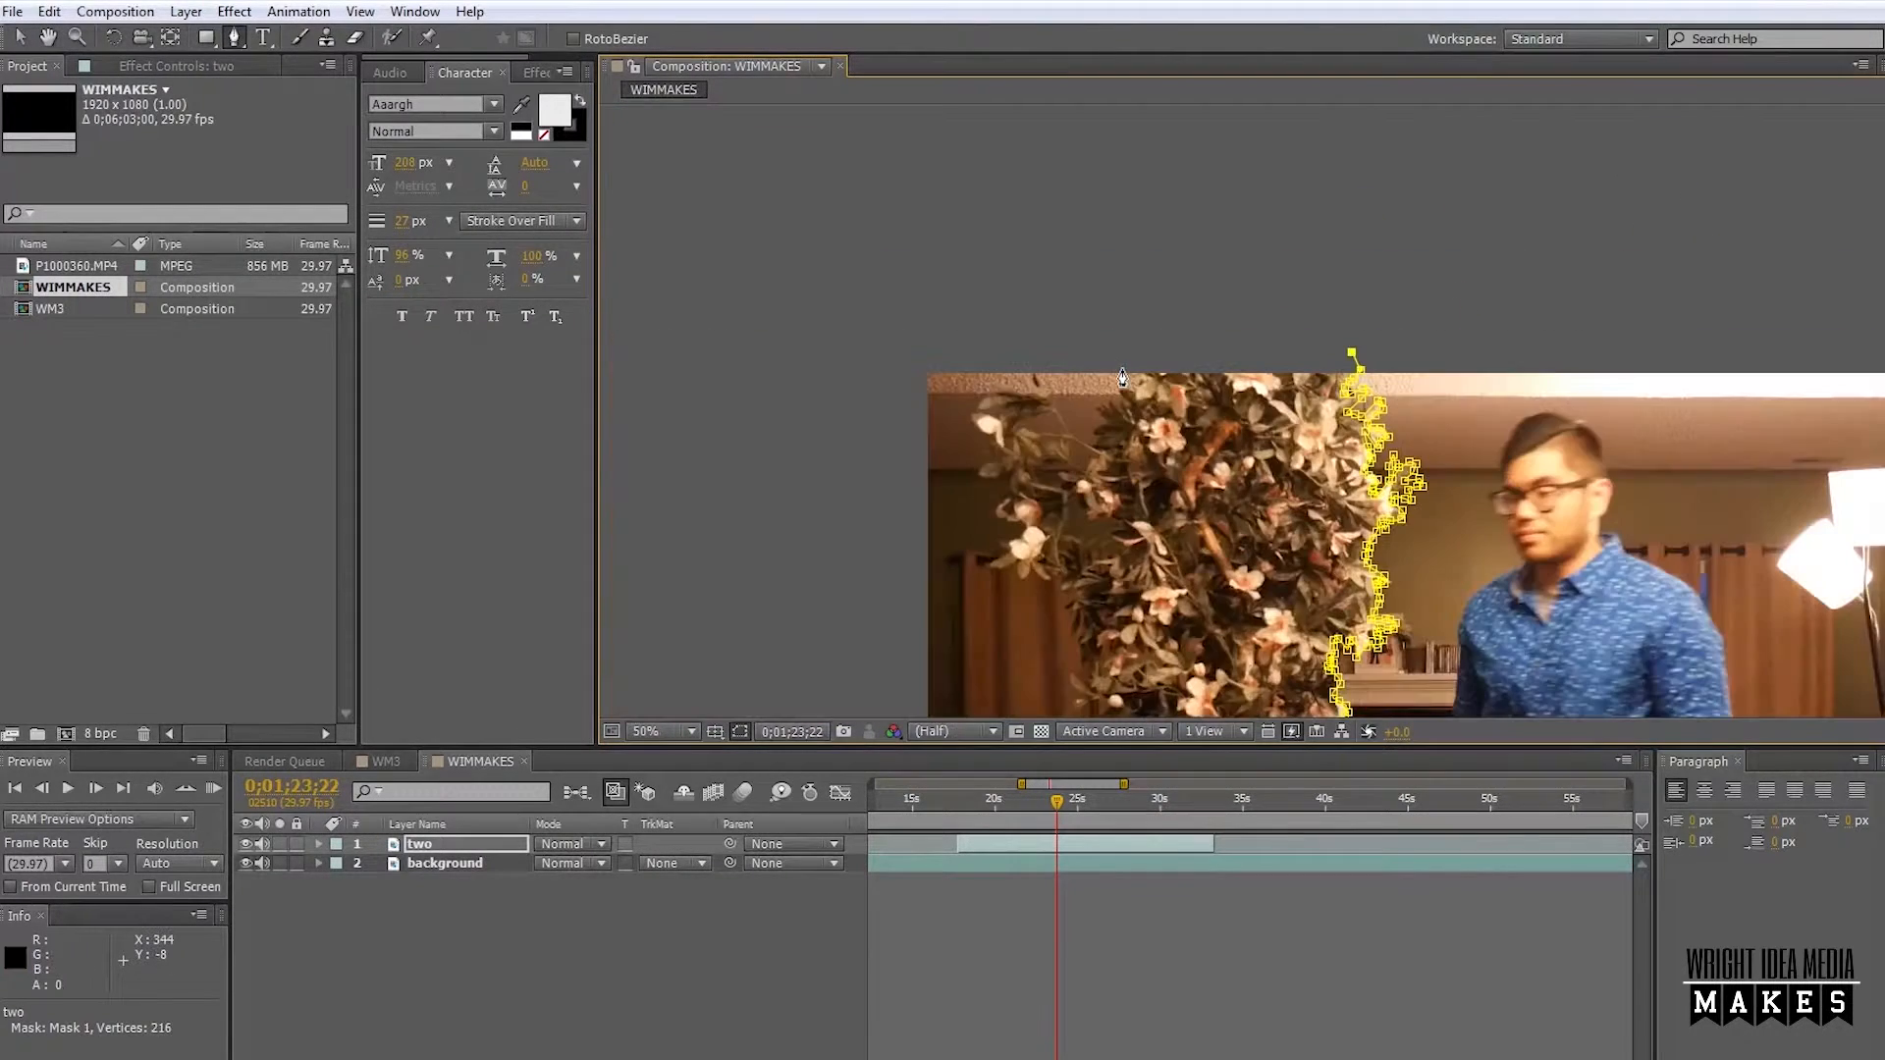
left_click_drag(1163, 447, 1208, 323)
left_click(927, 224)
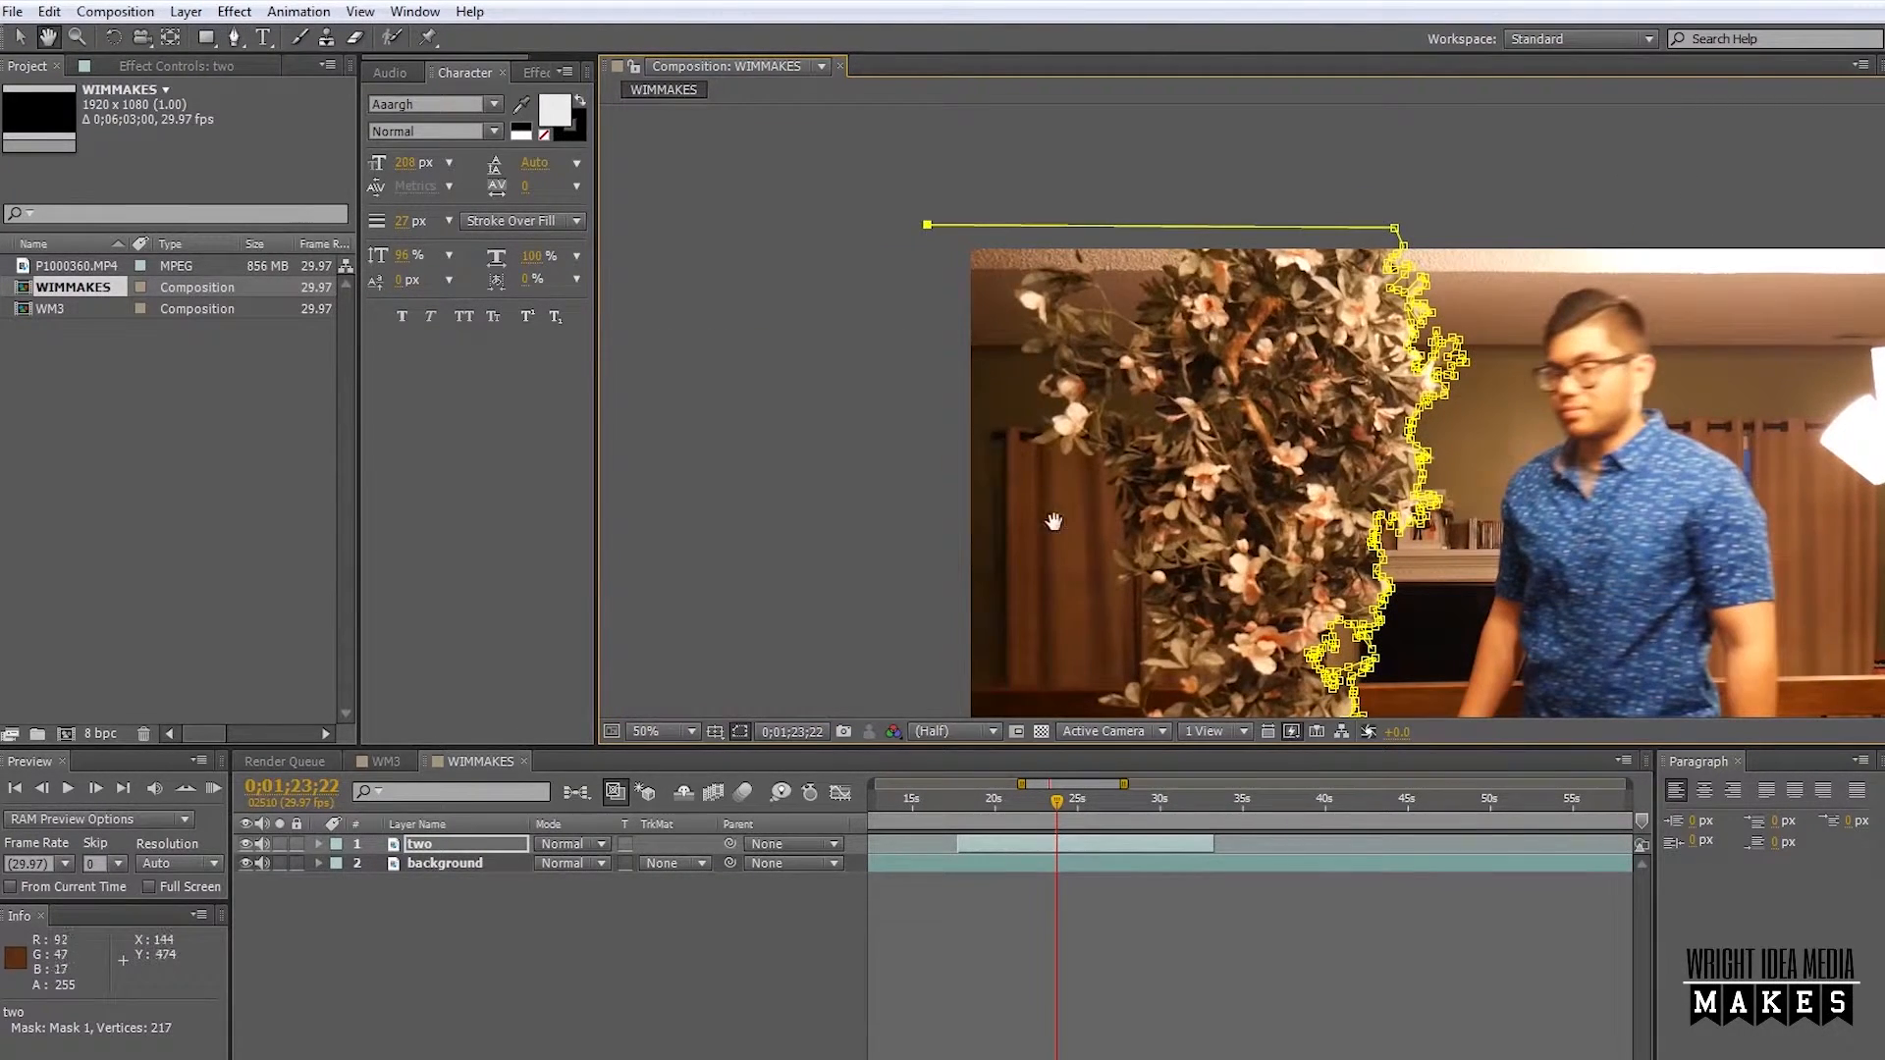
left_click_drag(1077, 470, 1070, 308)
key("g")
left_click(912, 676)
left_click(1218, 641)
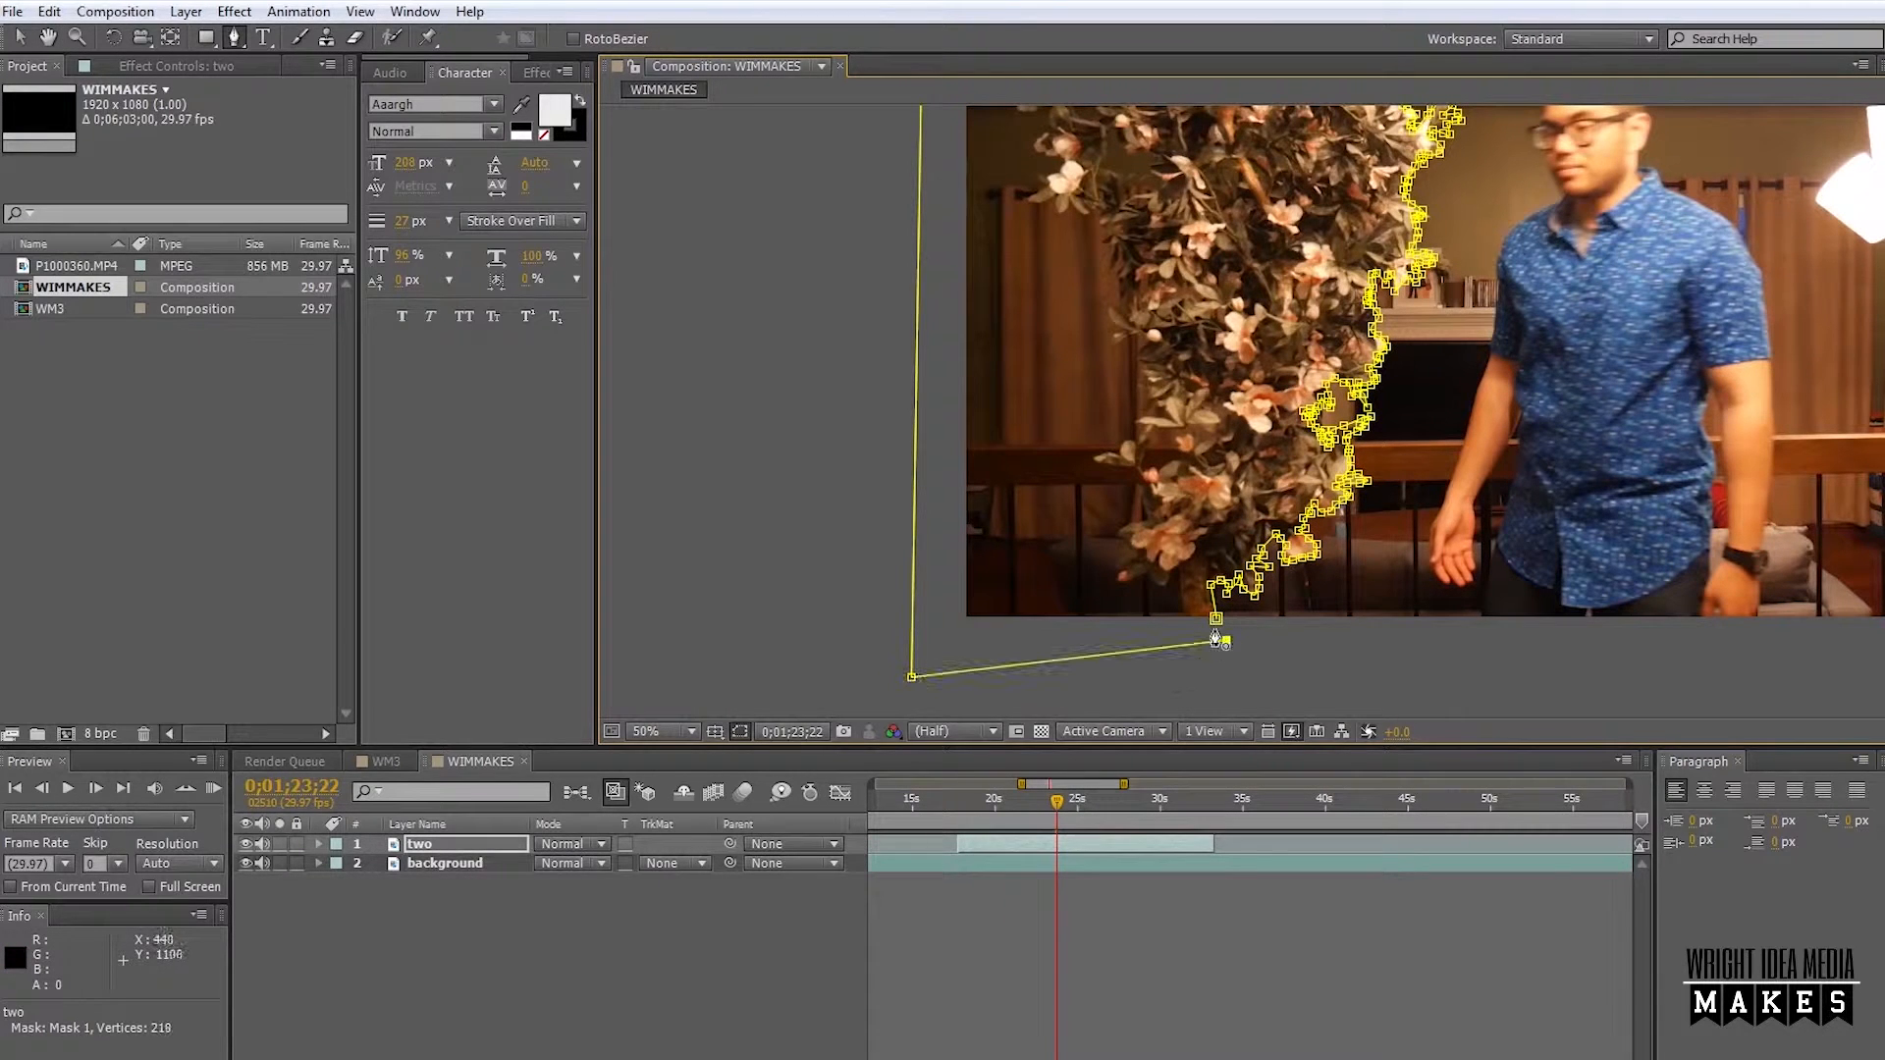
left_click(1216, 620)
Set Mask 1 on layer "two" to Subtract and scrub the timeline to preview the man passing behind the plant.
key("space")
left_click_drag(1545, 416, 1199, 552)
left_click(688, 732)
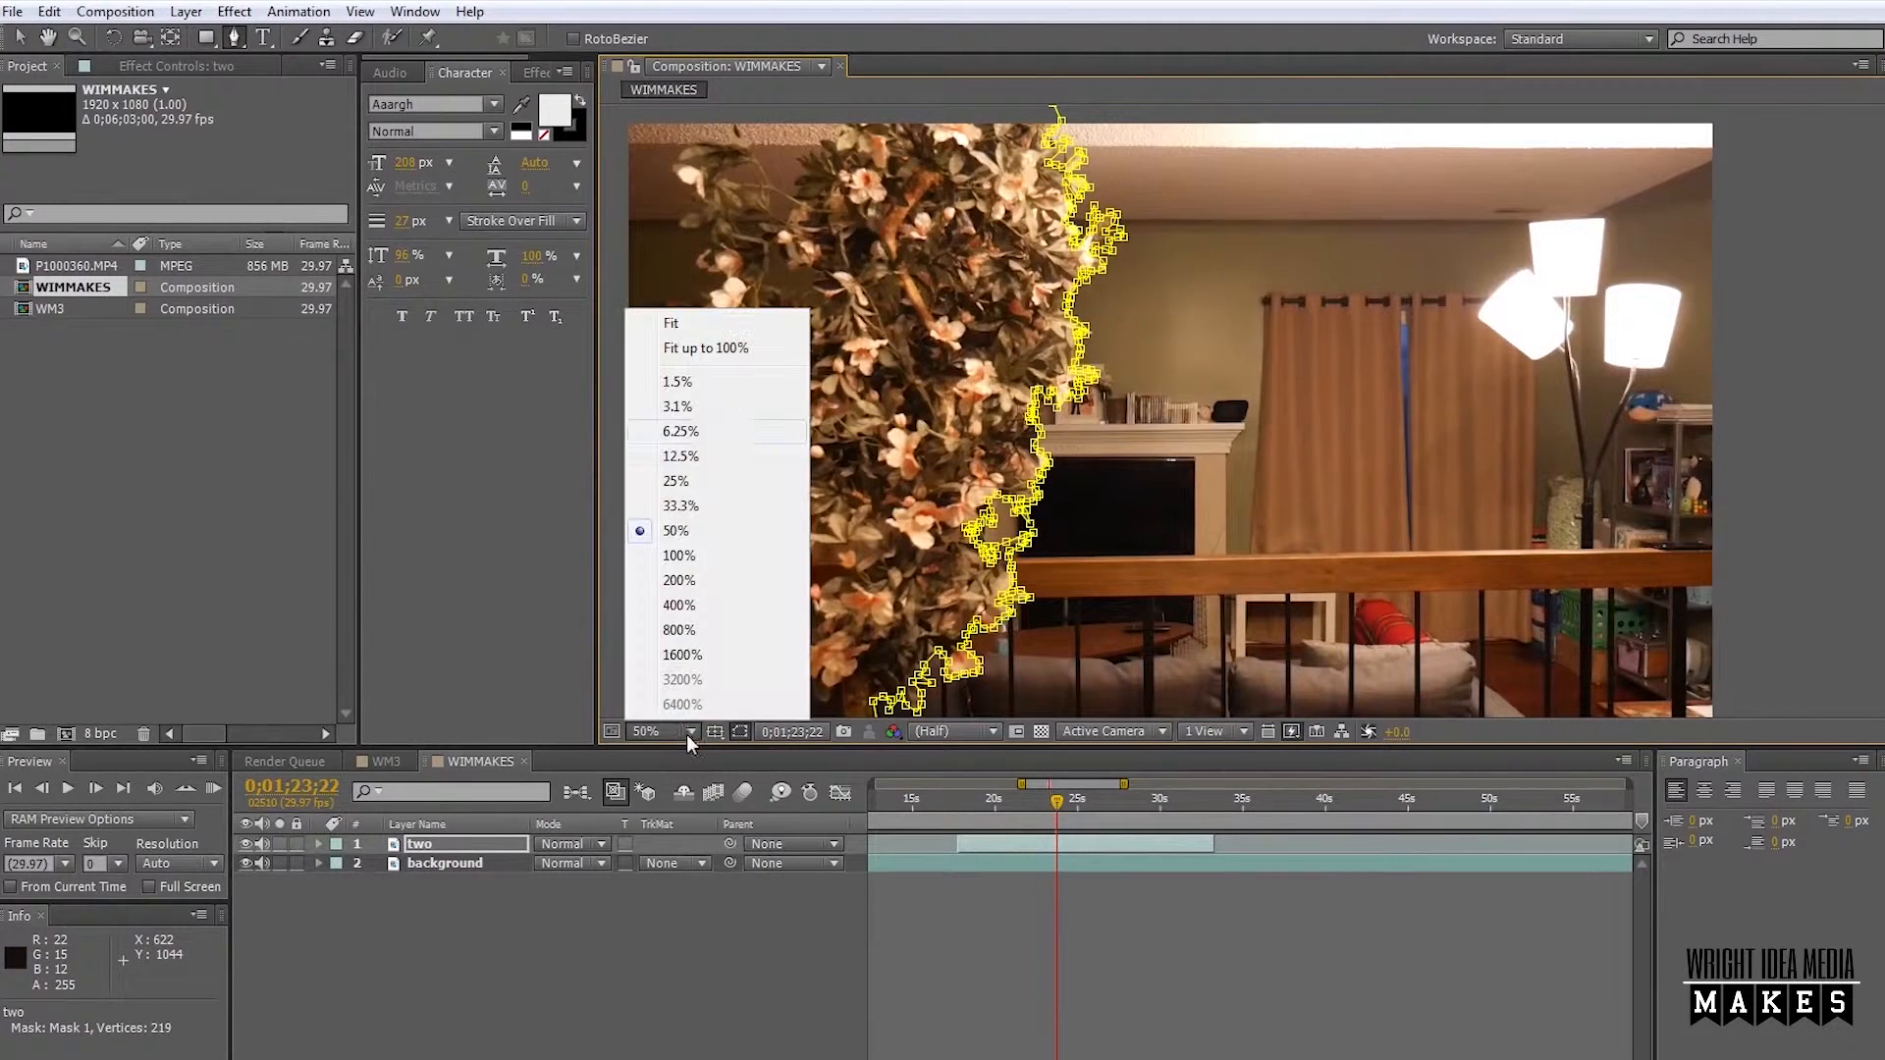
left_click(686, 350)
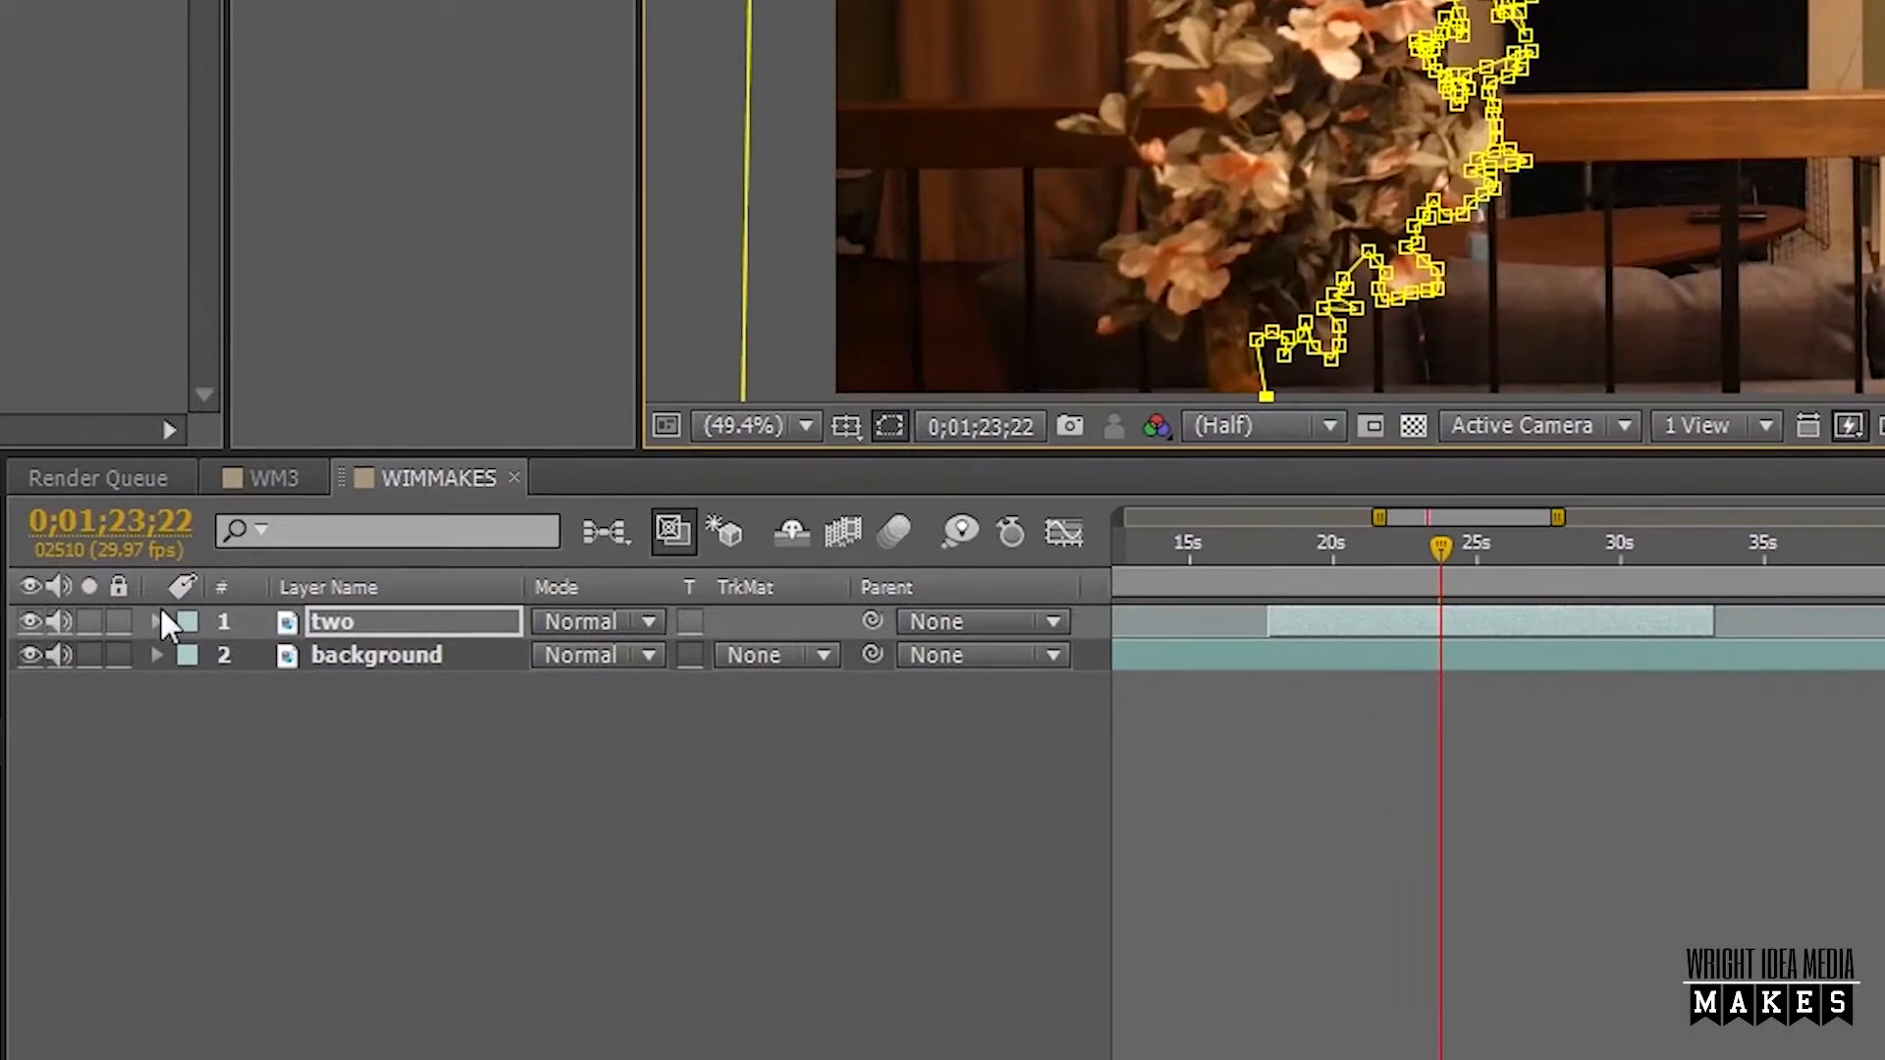
left_click(159, 622)
left_click(193, 652)
left_click(193, 652)
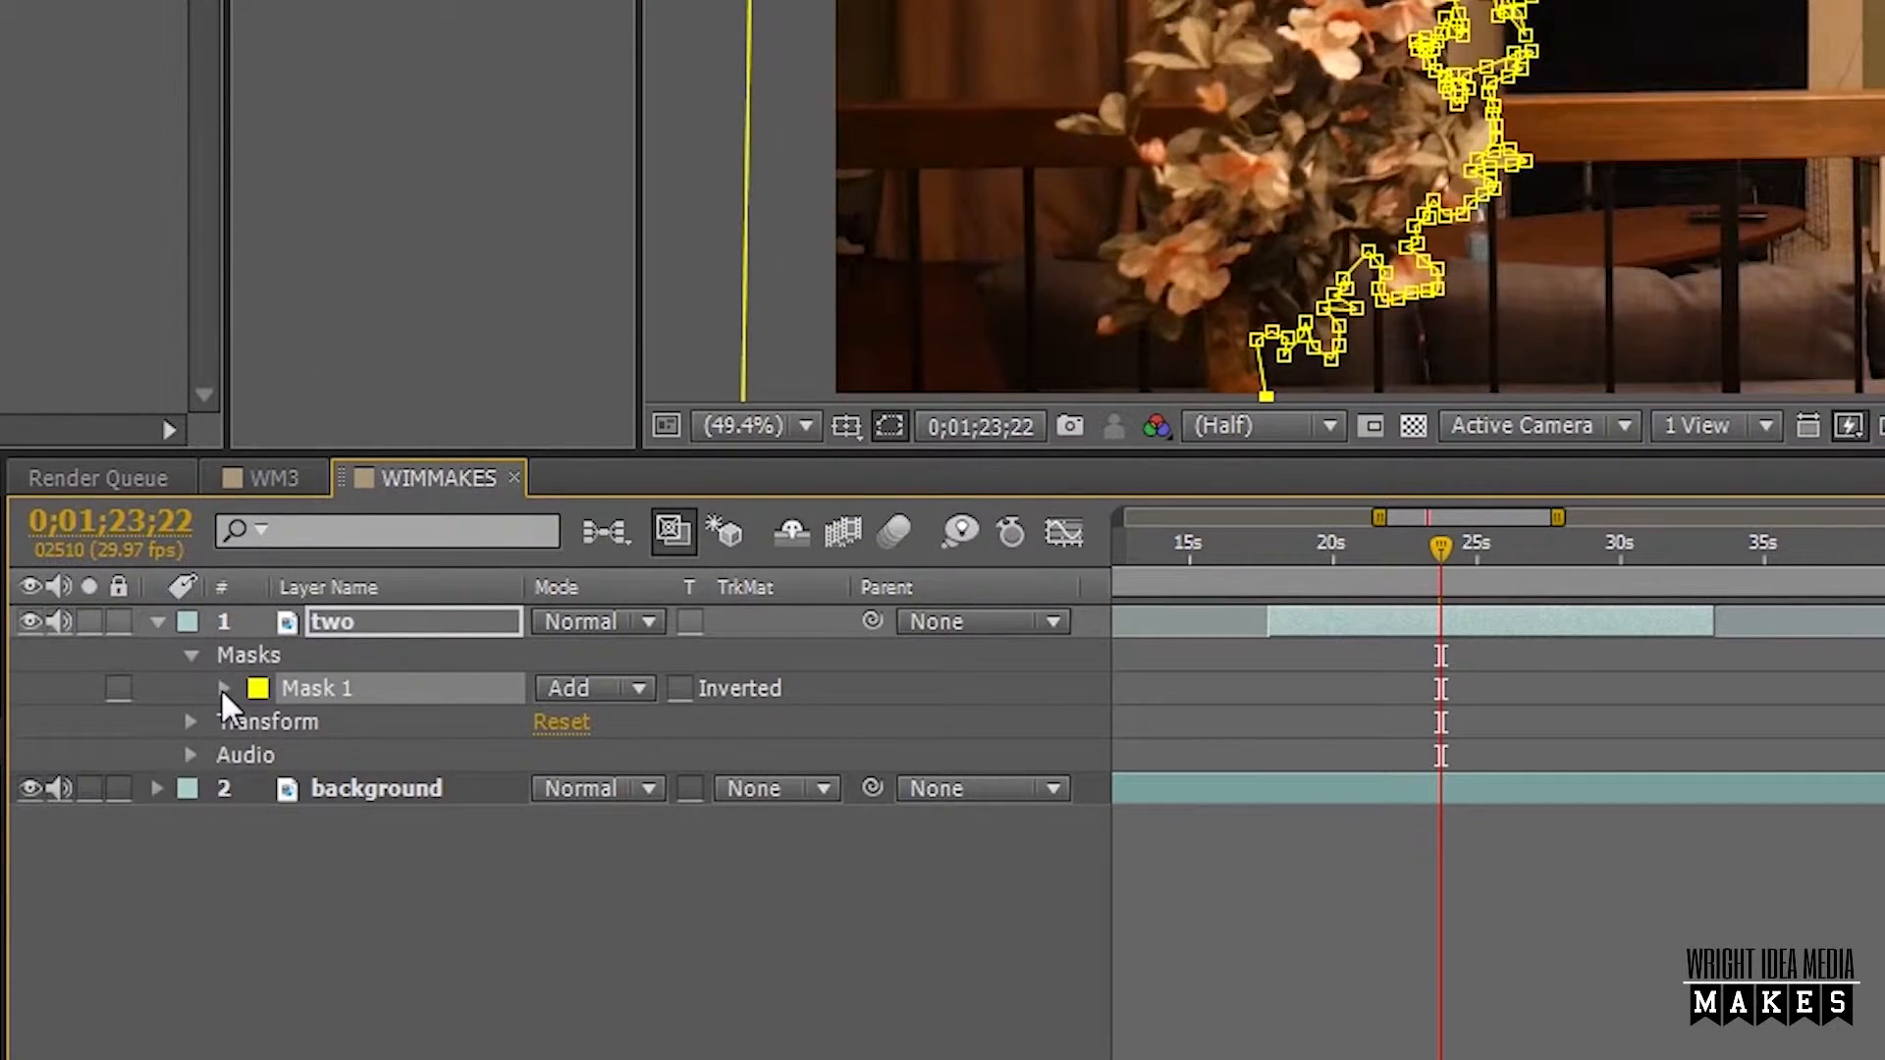
left_click(222, 688)
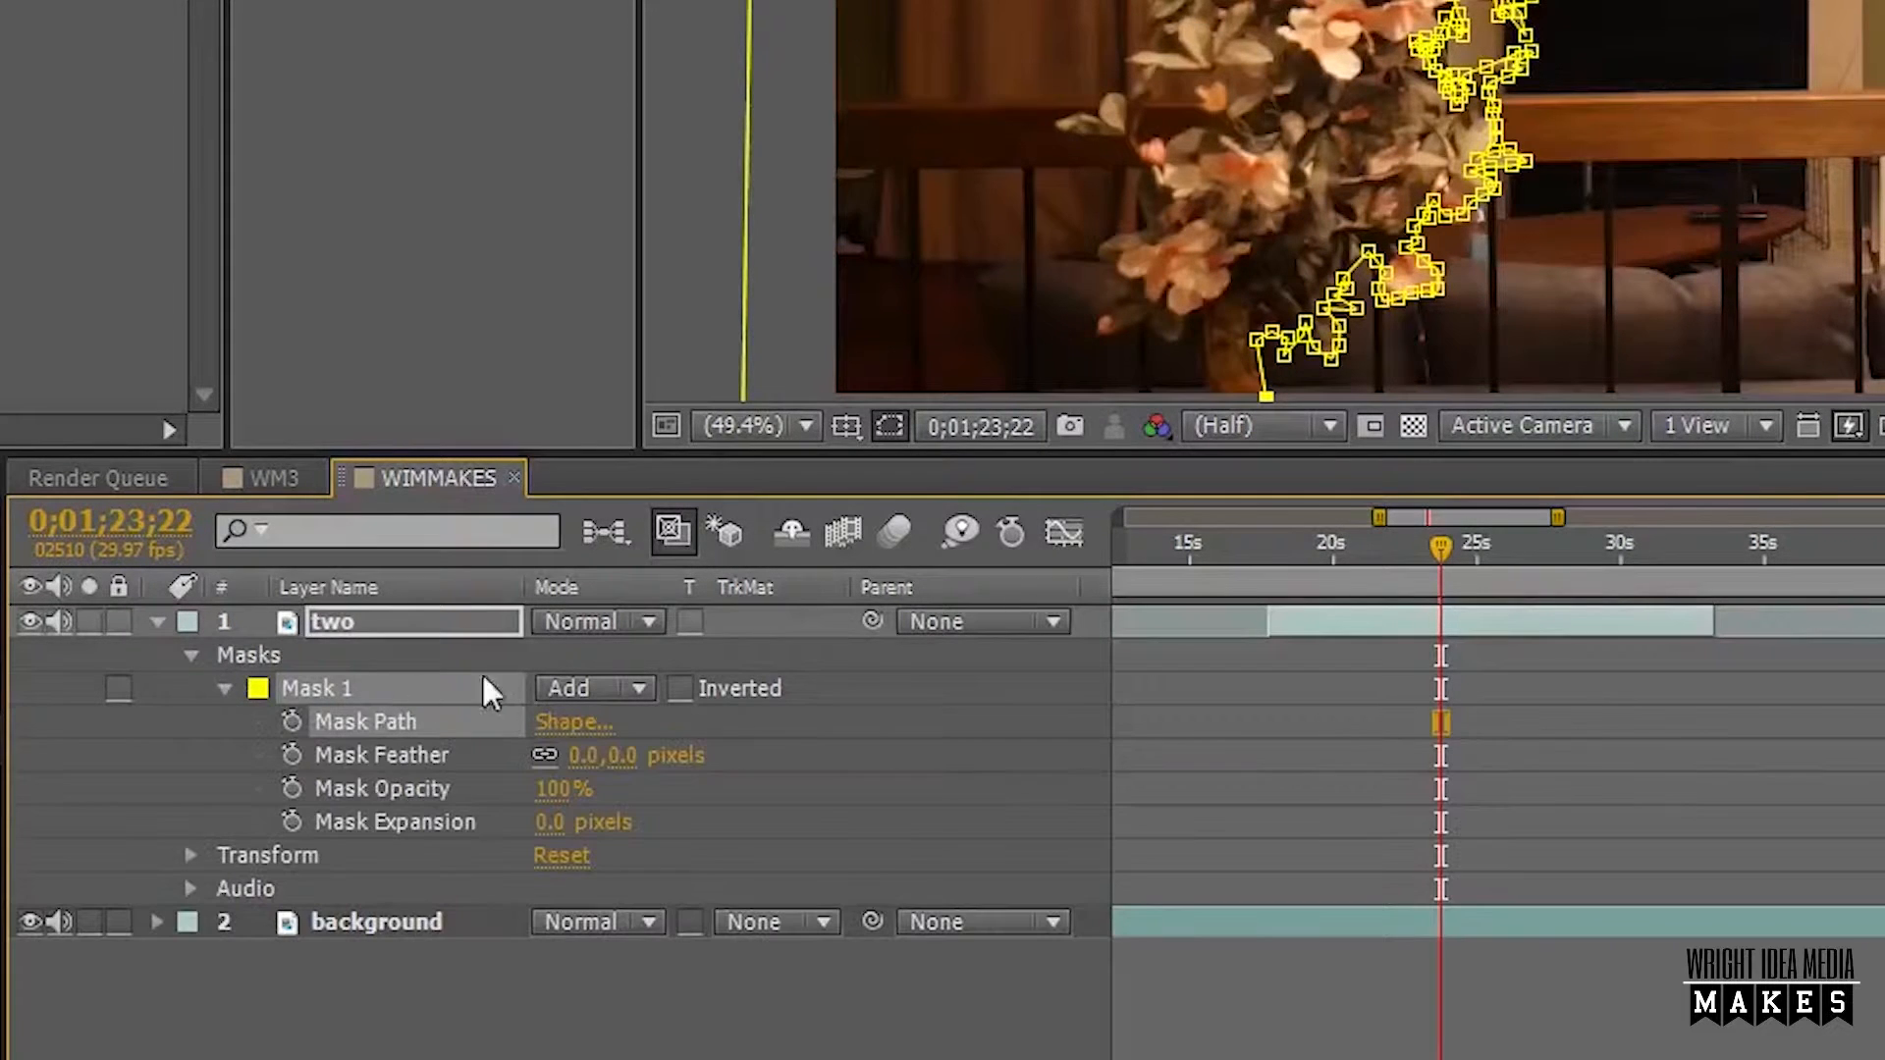
left_click(638, 686)
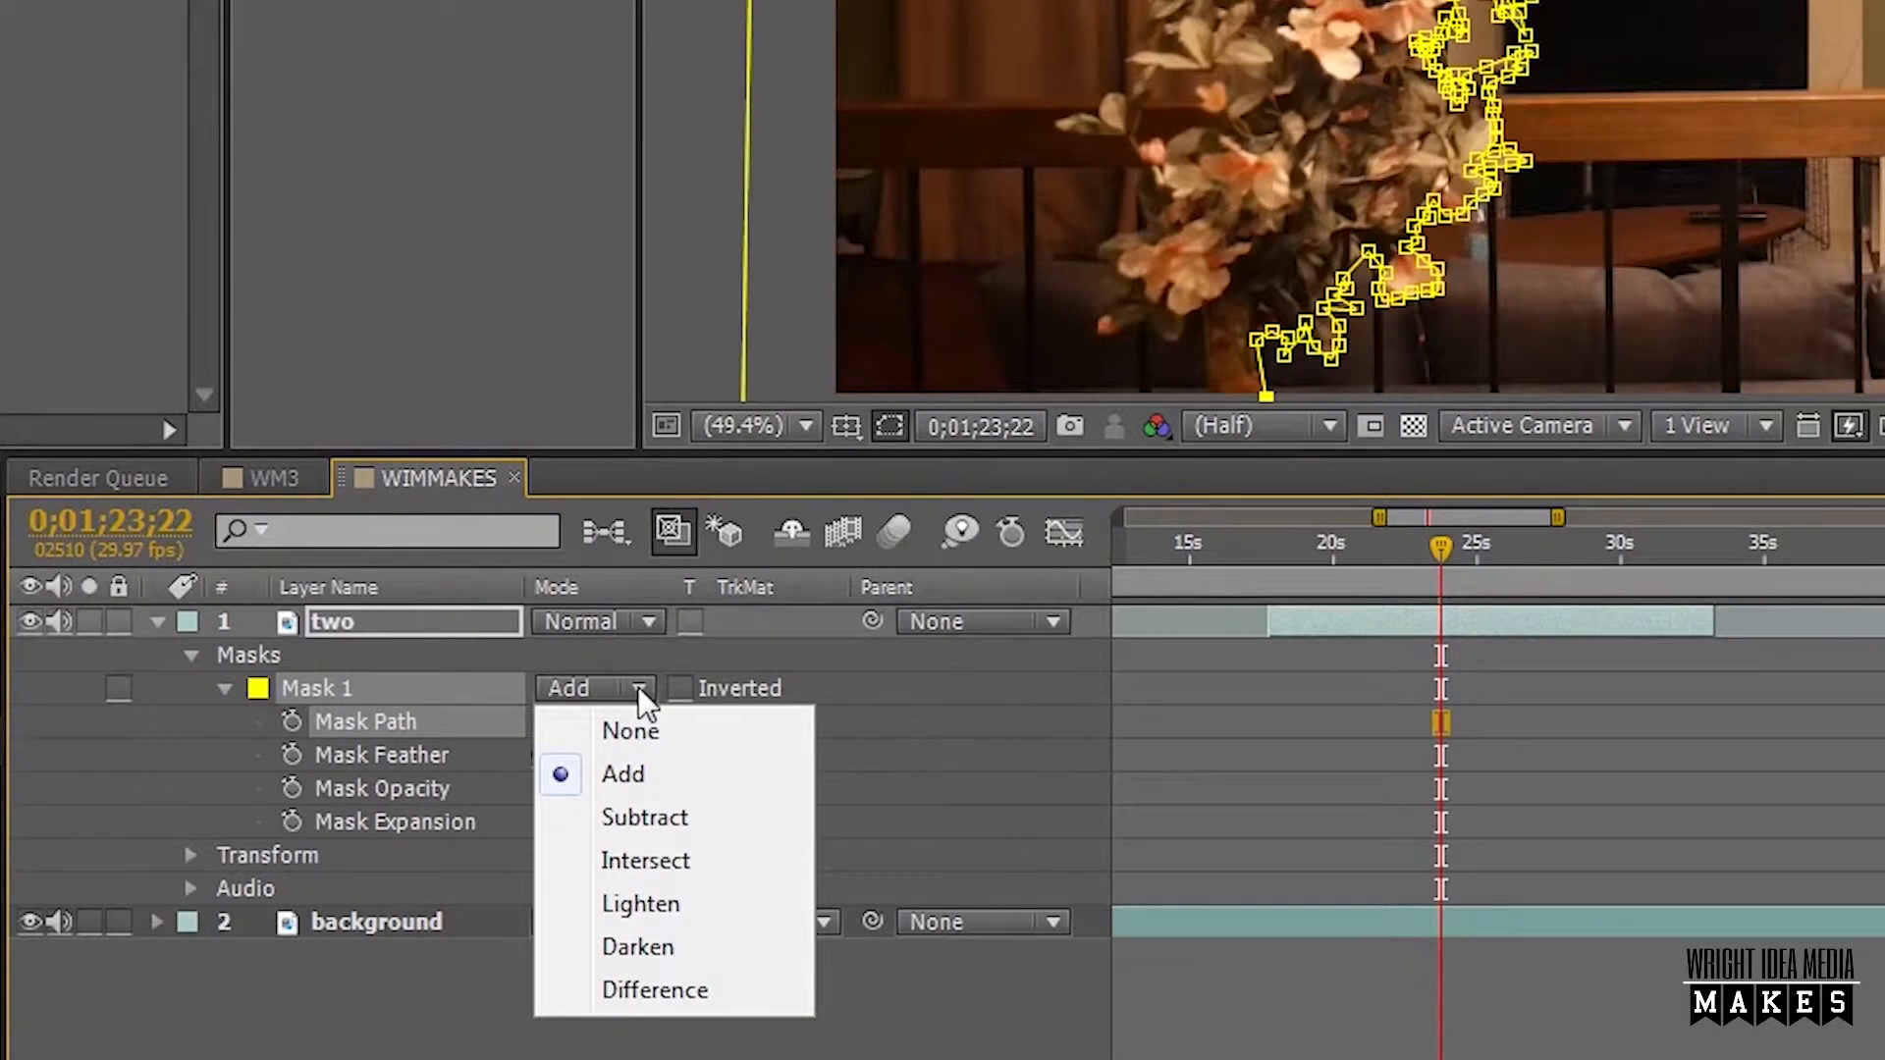
left_click(681, 817)
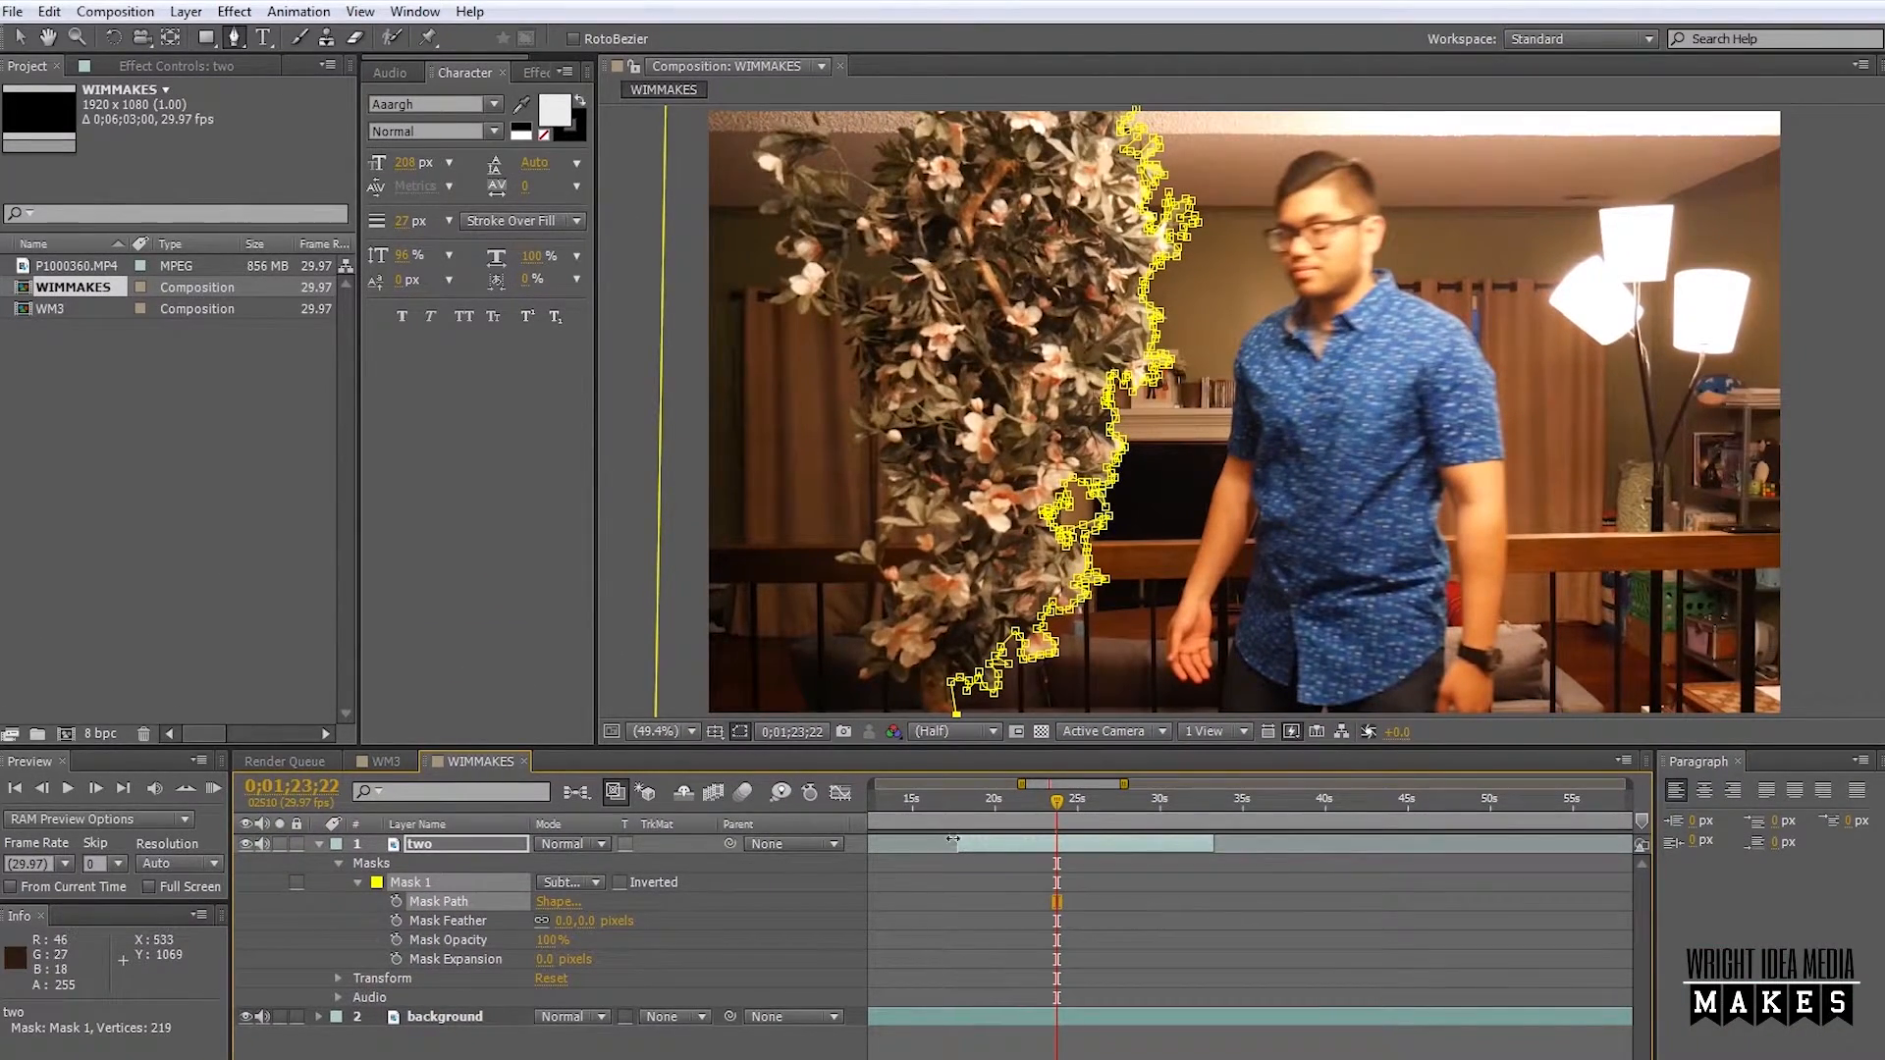
left_click_drag(1052, 804, 1039, 868)
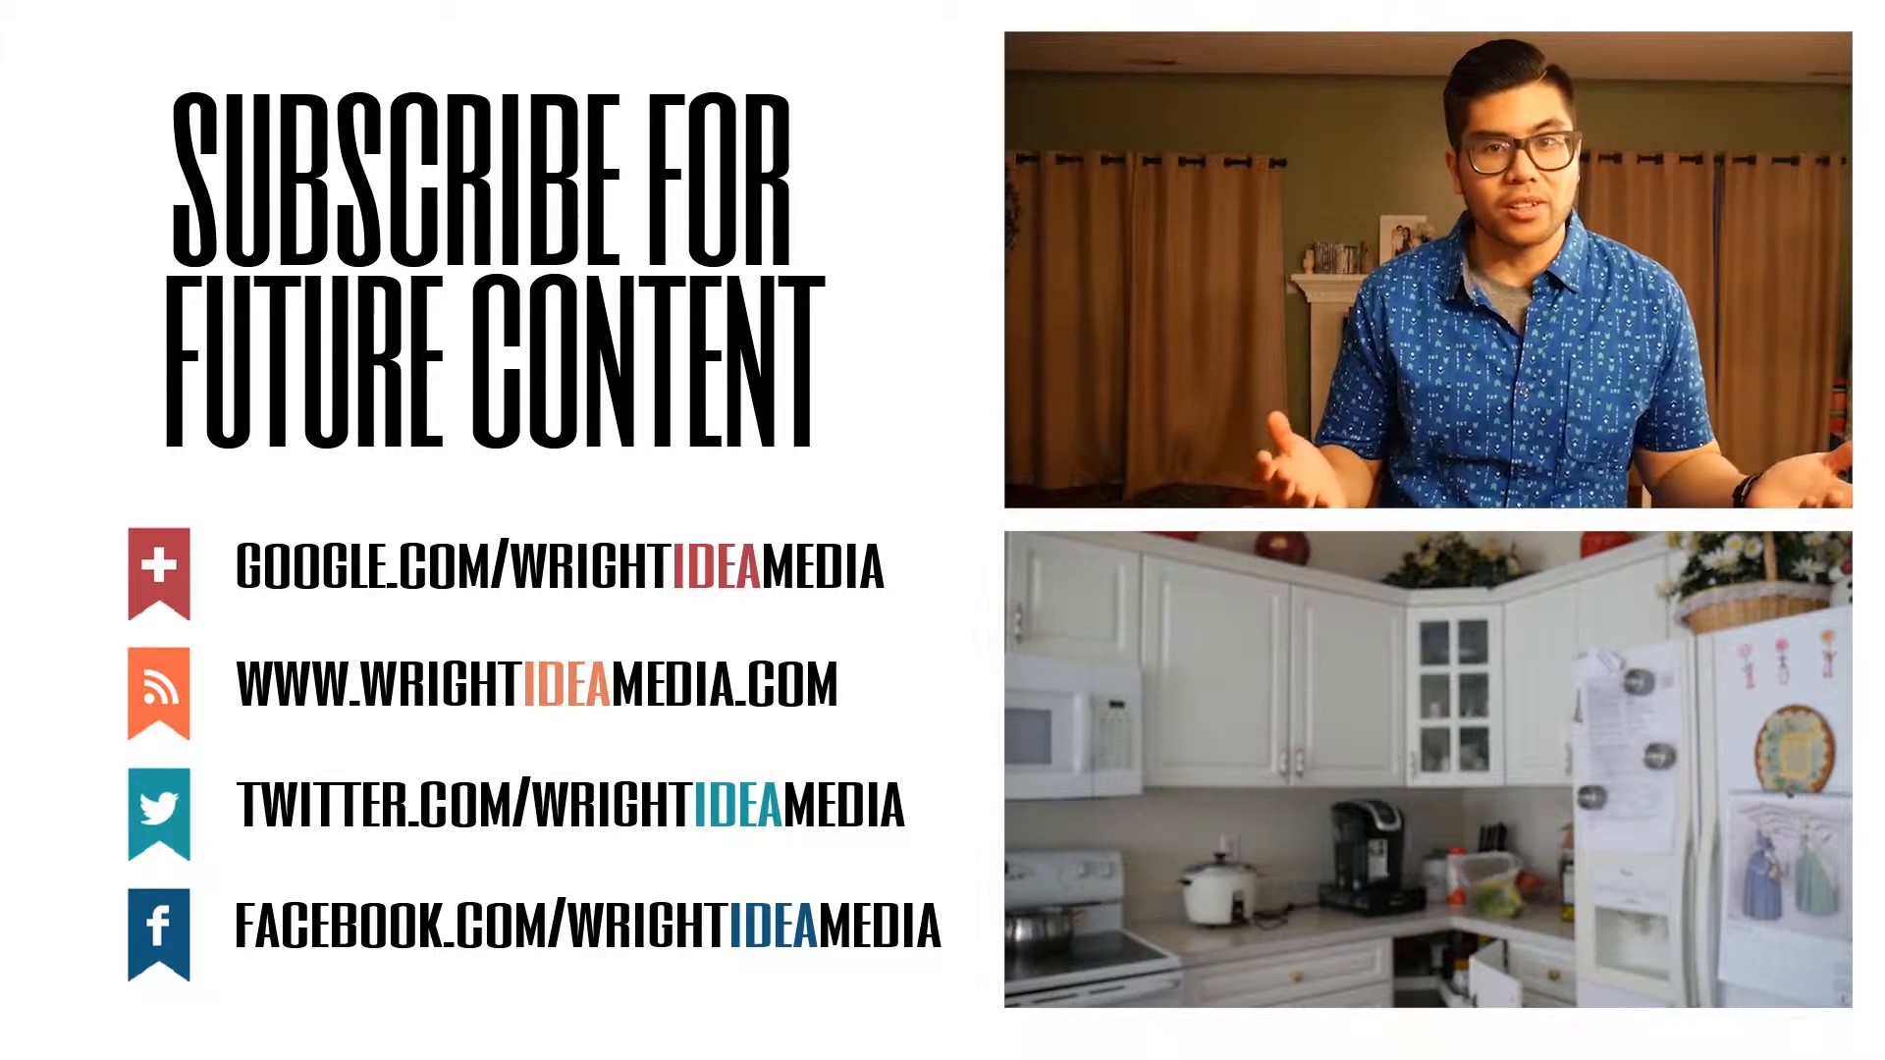